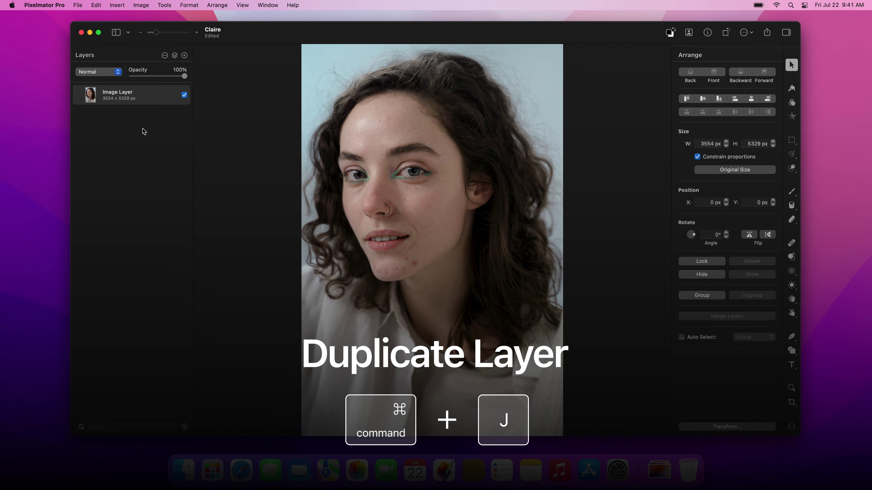
Duplicate the image layer and rename the copy "Initial Retouching".
{"action": "key", "text": "super+j"}
{"action": "double_click", "coordinate": [126, 95]}
{"action": "type", "text": "Initial Retouching"}
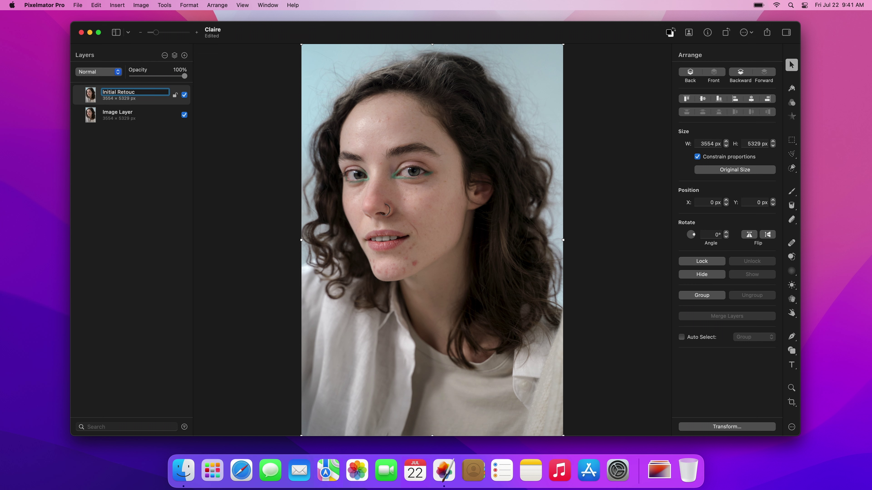
{"action": "key", "text": "Return"}
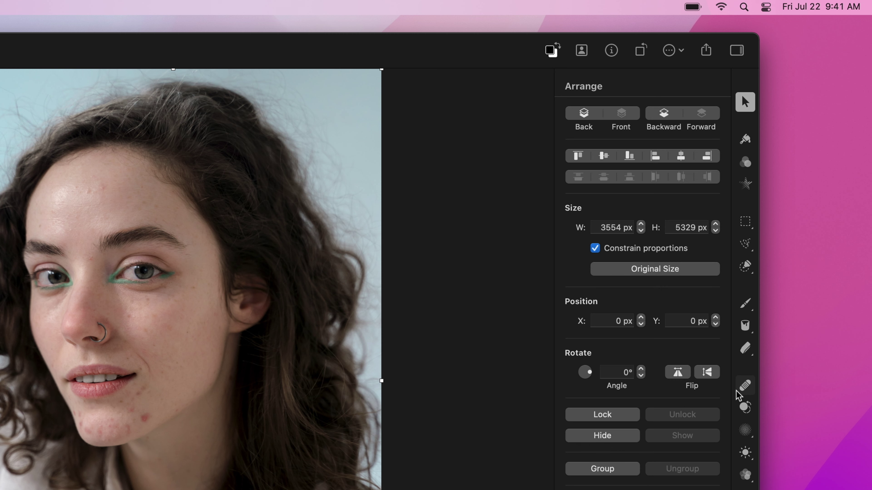
Remove the large blemish on the side of the chin with the Repair tool at a 10% brush size.
{"action": "left_click", "coordinate": [745, 385]}
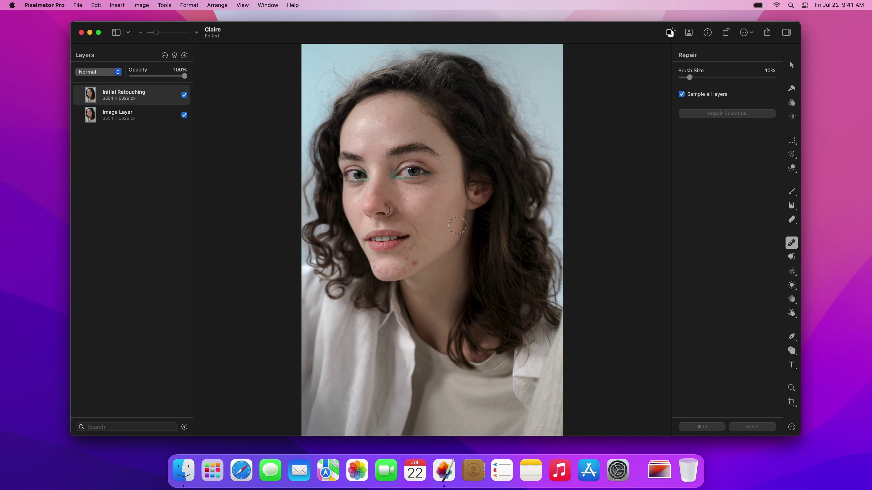
{"action": "scroll", "coordinate": [417, 206], "scroll_direction": "up", "scroll_amount": 3}
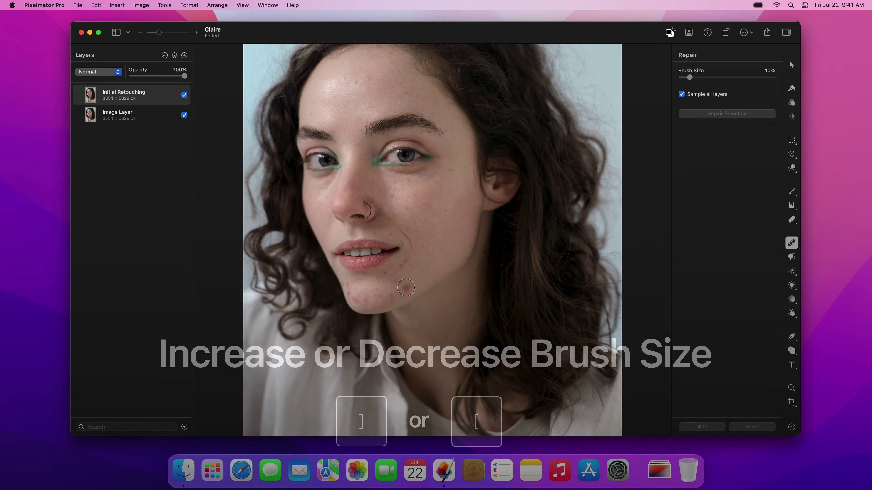
{"action": "left_click", "coordinate": [406, 288]}
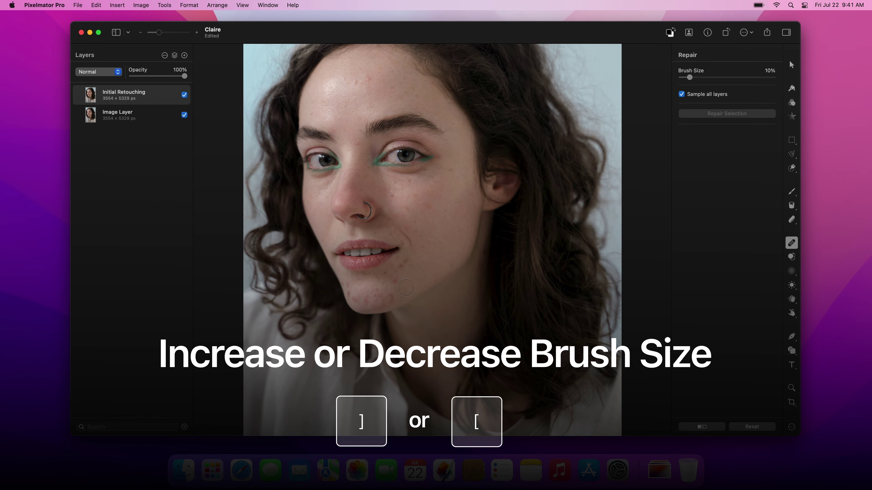
Reduce the Repair brush size to 5% and remove the smaller blemishes on the chin and beside the mouth.
{"action": "left_click", "coordinate": [397, 280]}
{"action": "key", "text": "bracketleft"}
{"action": "key", "text": "bracketleft"}
{"action": "key", "text": "bracketleft"}
{"action": "key", "text": "bracketleft"}
{"action": "key", "text": "bracketleft"}
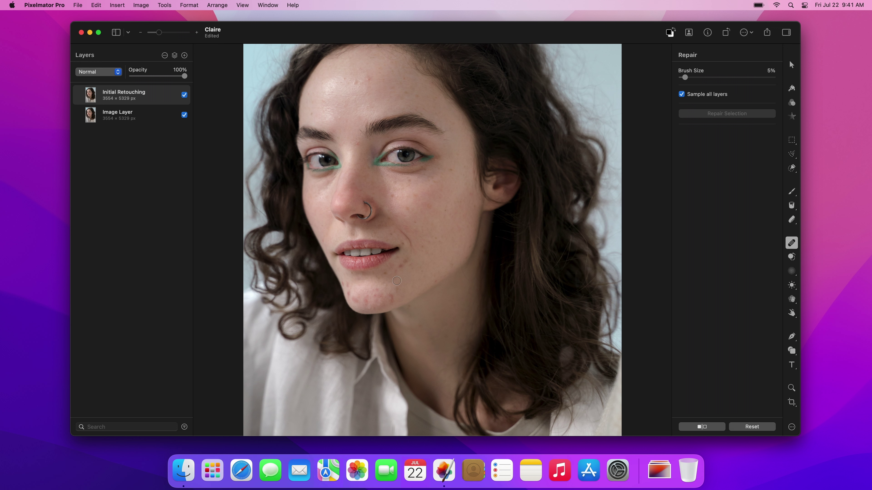
{"action": "left_click", "coordinate": [396, 292]}
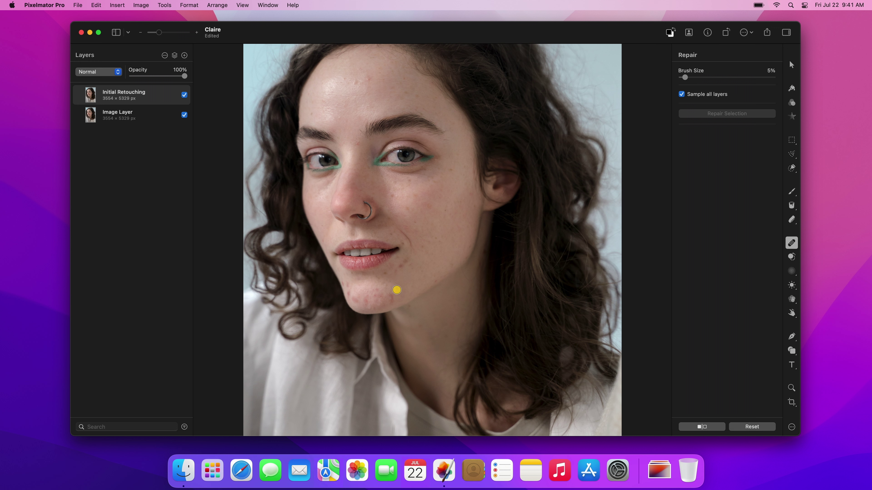
{"action": "left_click", "coordinate": [385, 275]}
{"action": "left_click", "coordinate": [397, 272]}
{"action": "left_click", "coordinate": [401, 263]}
{"action": "left_click", "coordinate": [405, 261]}
Repair the small spots on the forehead, enlarging the brush size to 6%.
{"action": "left_click", "coordinate": [338, 117]}
{"action": "key", "text": "bracketright"}
{"action": "left_click", "coordinate": [336, 105]}
{"action": "left_click", "coordinate": [357, 143]}
{"action": "left_click", "coordinate": [352, 142]}
{"action": "key", "text": "super+0"}
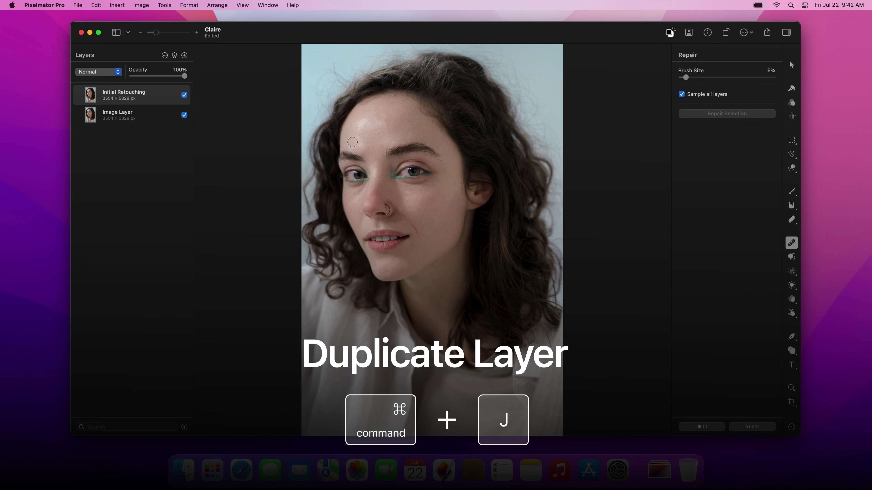
Duplicate the Initial Retouching layer and turn the copy grayscale with a Color Controls effect at 0% saturation.
{"action": "key", "text": "super+j"}
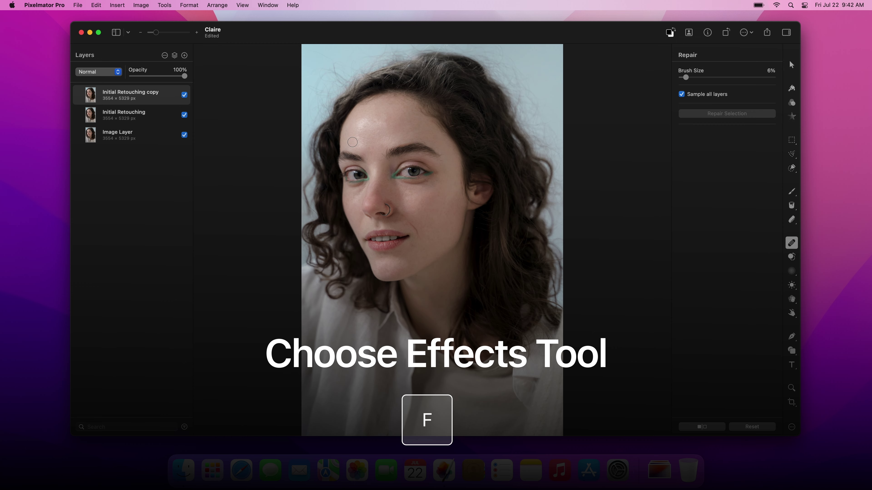
{"action": "key", "text": "f"}
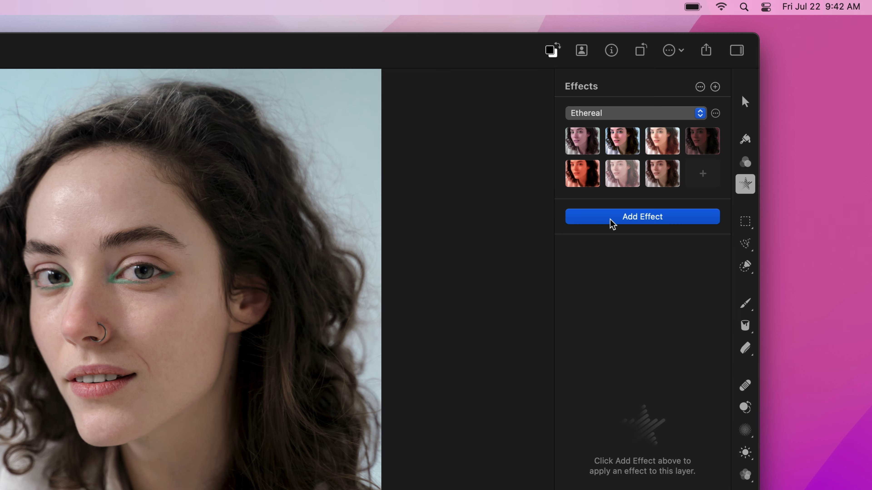
{"action": "left_click", "coordinate": [709, 138]}
{"action": "type", "text": "color"}
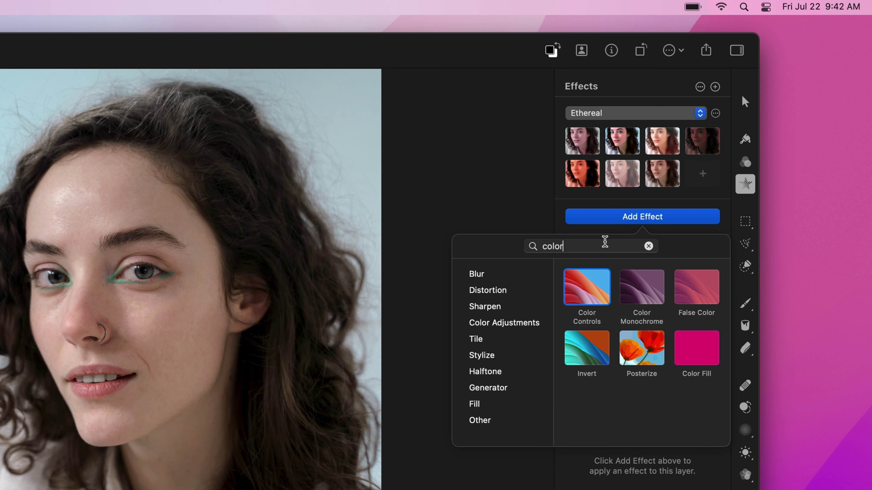
{"action": "left_click", "coordinate": [589, 284]}
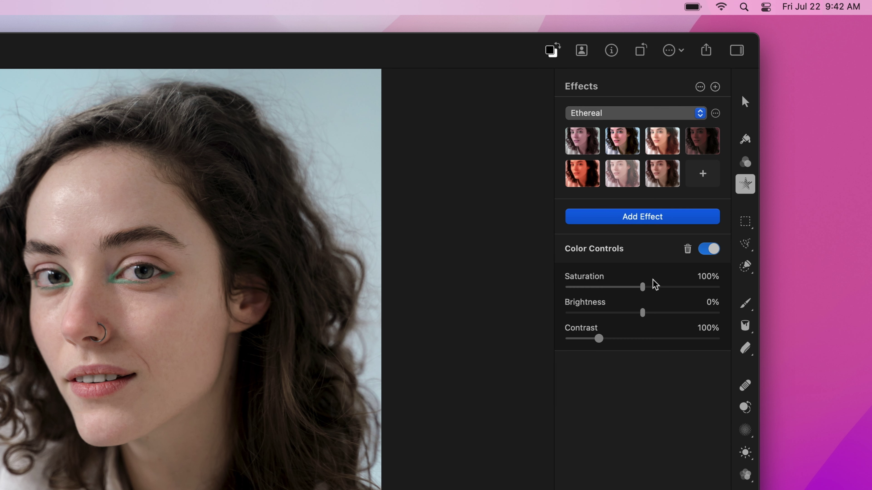
{"action": "left_click", "coordinate": [705, 279]}
{"action": "type", "text": "0"}
{"action": "key", "text": "Return"}
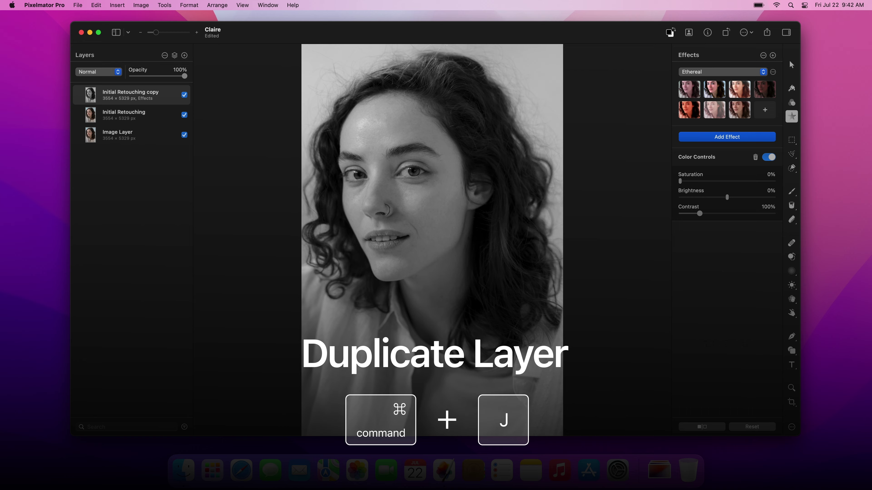
Duplicate the grayscale layer and add Invert and Sharpen effects to the new copy.
{"action": "key", "text": "super+j"}
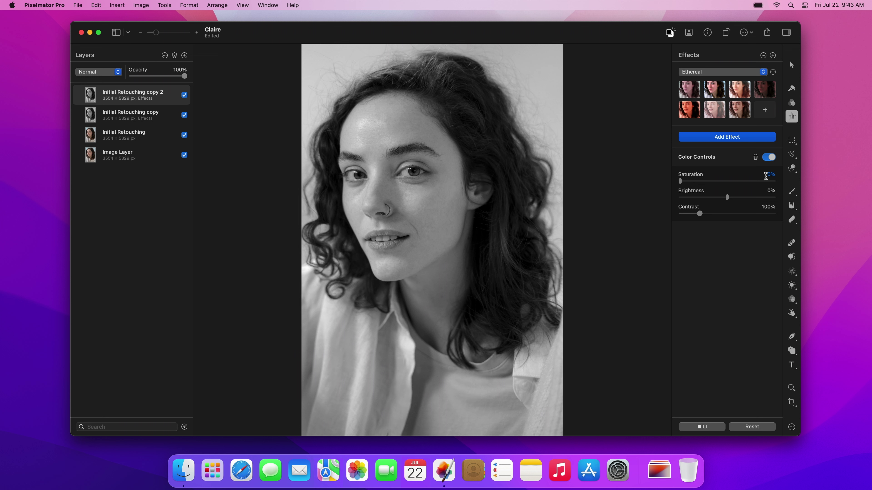
{"action": "left_click", "coordinate": [728, 139]}
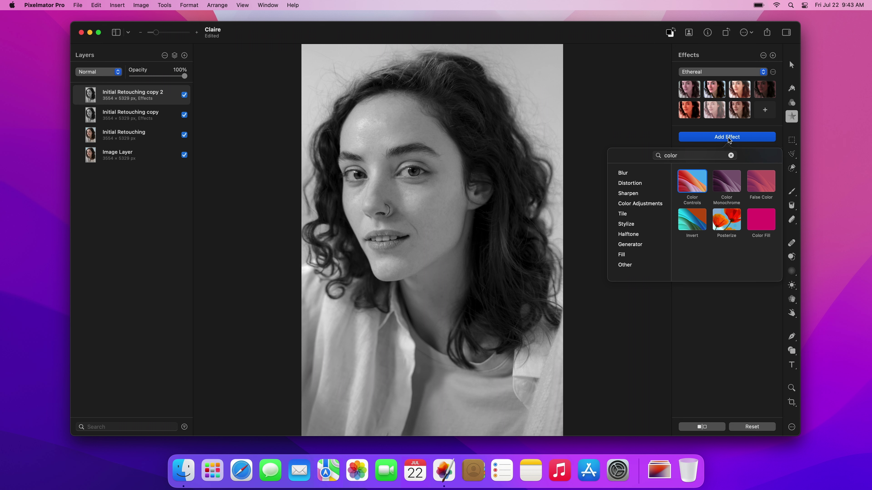
{"action": "type", "text": "invert"}
{"action": "key", "text": "Return"}
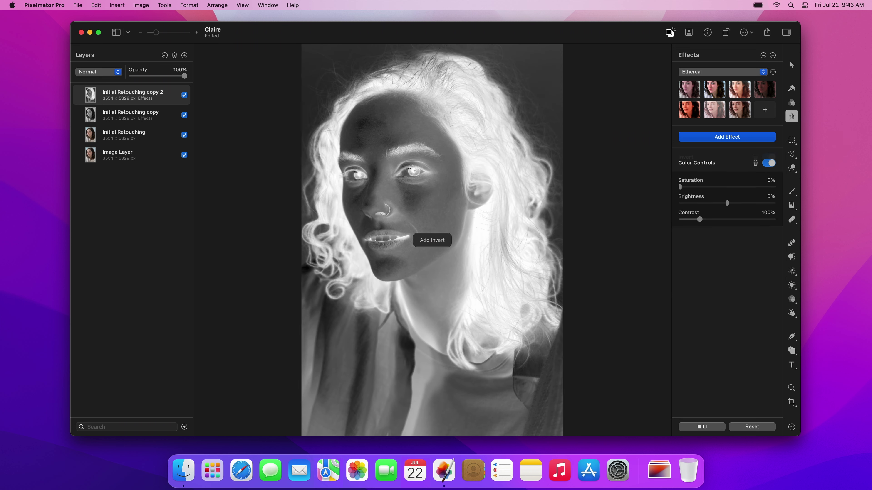
{"action": "left_click", "coordinate": [729, 137]}
{"action": "type", "text": "sharp"}
{"action": "key", "text": "Return"}
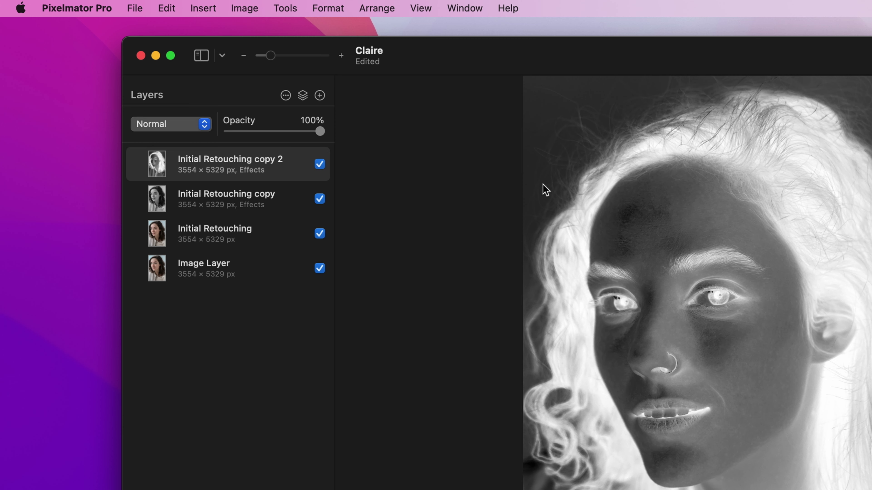
Set the opacity of the inverted layer to 50%.
{"action": "left_click", "coordinate": [311, 121]}
{"action": "type", "text": "50"}
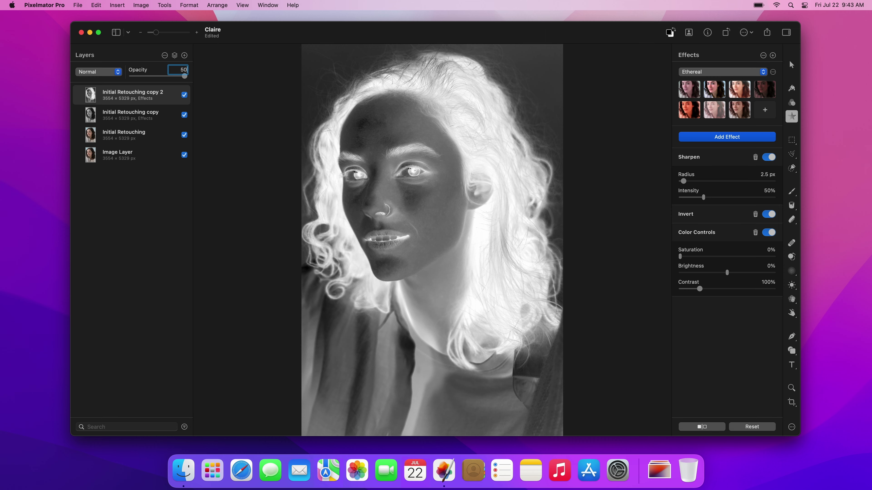
{"action": "key", "text": "Return"}
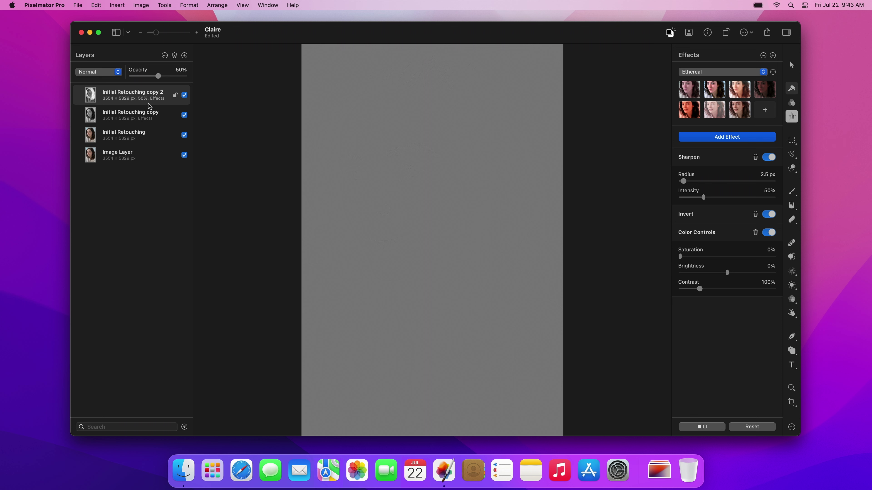
Group the two grayscale copies as "Low Pass" and set the group's blend mode to Overlay.
{"action": "right_click", "coordinate": [133, 115]}
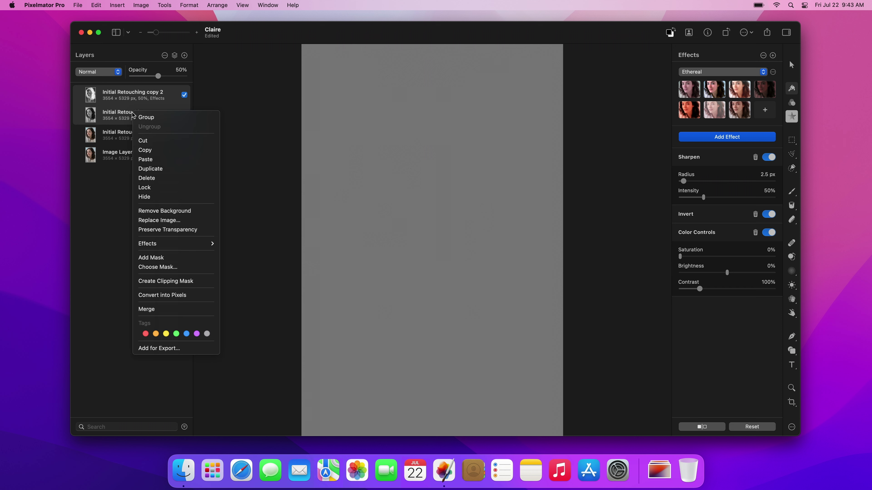
{"action": "left_click", "coordinate": [139, 116]}
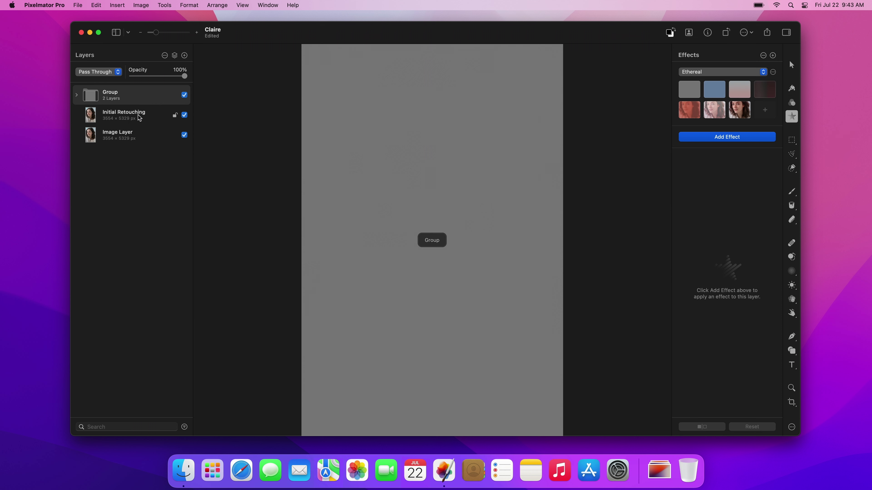
{"action": "double_click", "coordinate": [113, 92]}
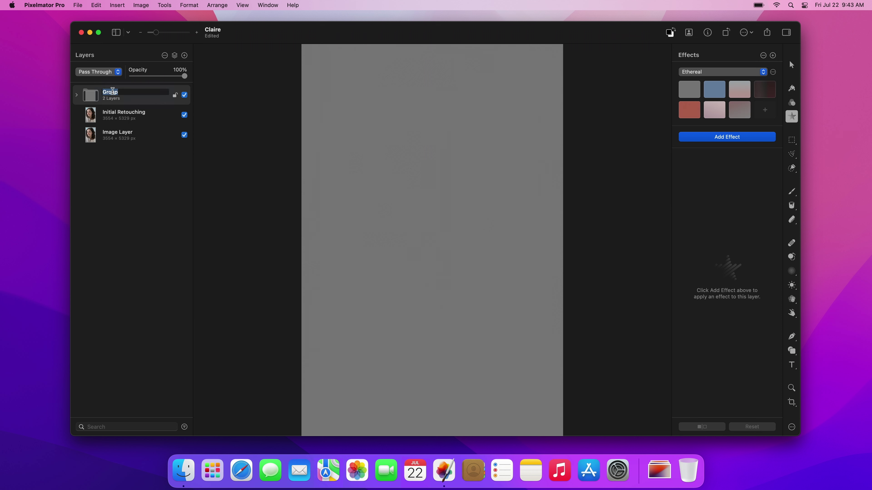
{"action": "type", "text": "Low Pass"}
{"action": "key", "text": "Return"}
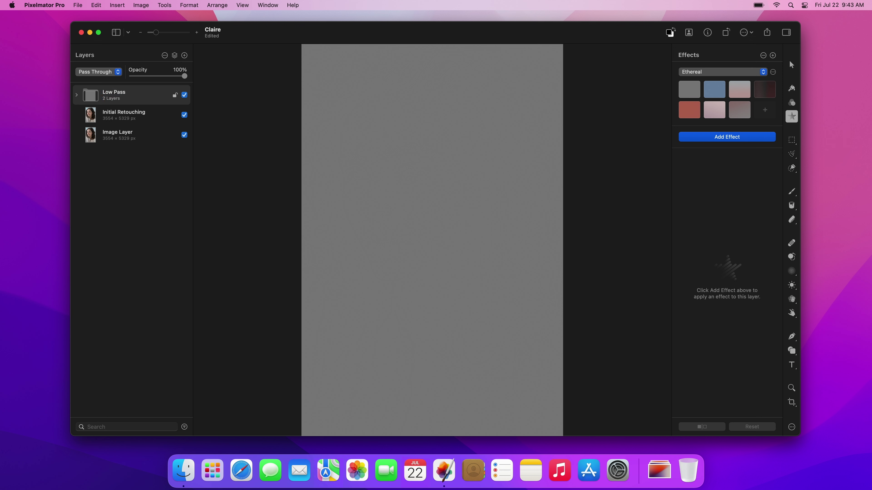
{"action": "left_click", "coordinate": [119, 73]}
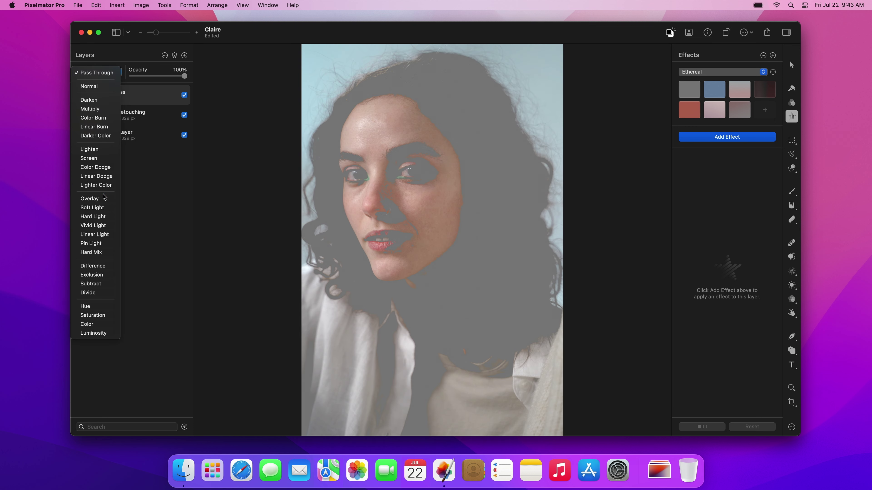
{"action": "left_click", "coordinate": [104, 198]}
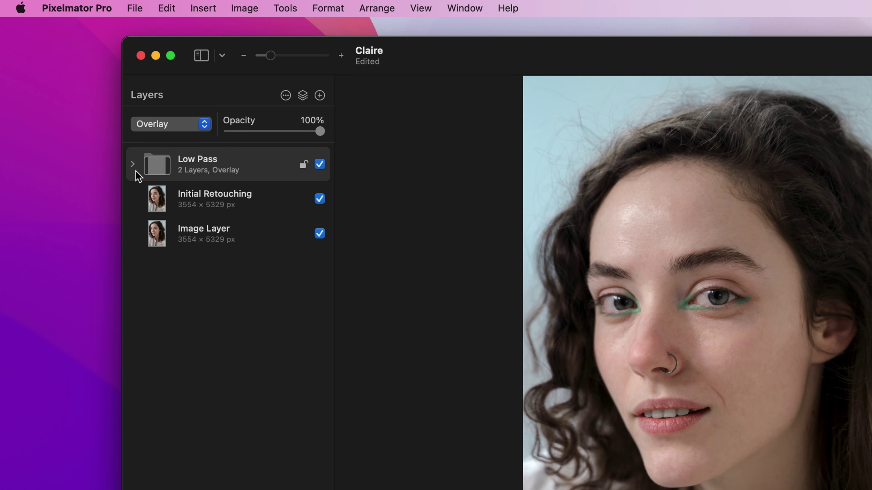
On the inverted layer inside the Low Pass group, set the Sharpen radius to 25 px and the intensity to just over 120%.
{"action": "left_click", "coordinate": [133, 164]}
{"action": "left_click", "coordinate": [165, 199]}
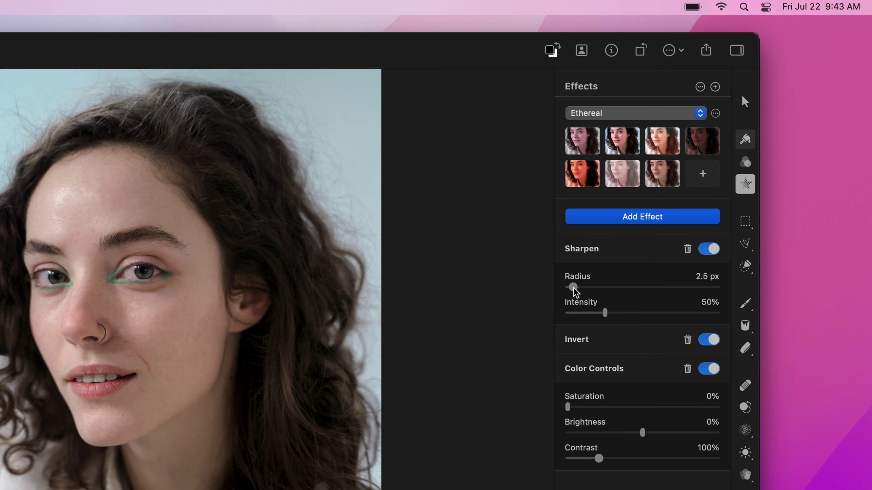
{"action": "left_click_drag", "start_coordinate": [574, 287], "coordinate": [607, 289]}
{"action": "left_click_drag", "start_coordinate": [605, 313], "coordinate": [661, 319]}
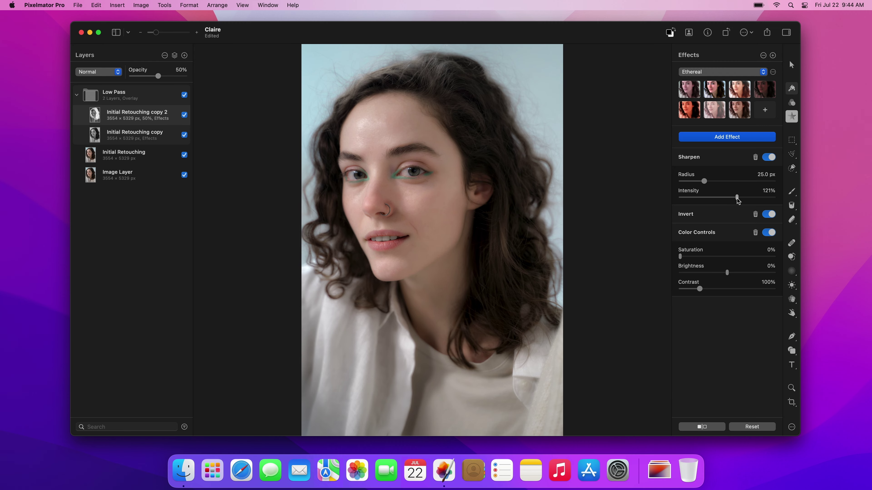
{"action": "left_click_drag", "start_coordinate": [737, 198], "coordinate": [741, 199]}
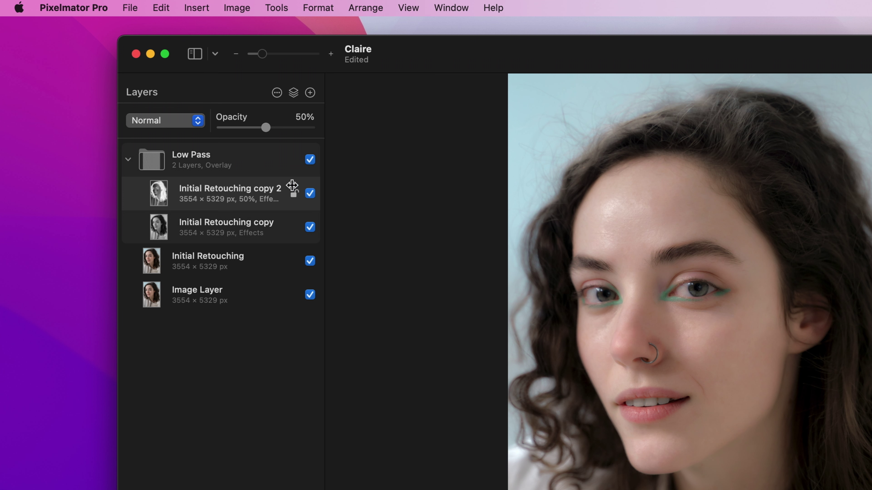
Add a black mask to the Low Pass group to hide its smoothing effect.
{"action": "right_click", "coordinate": [258, 167]}
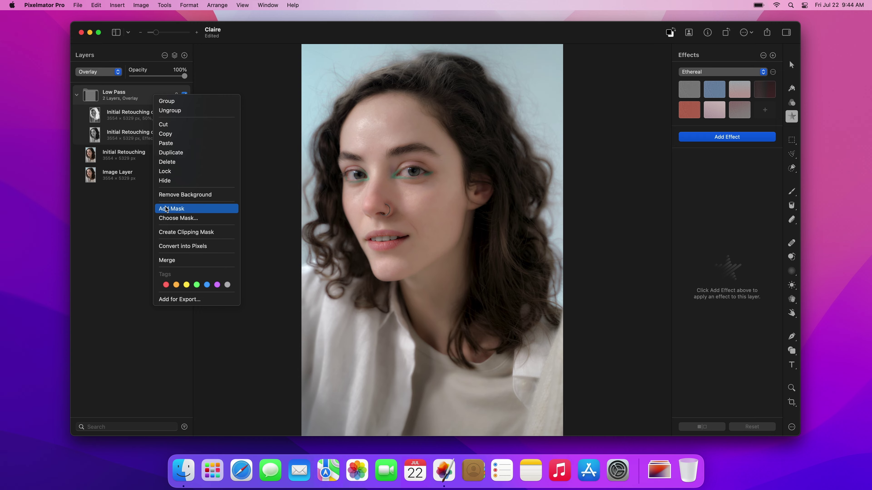
{"action": "left_click", "coordinate": [280, 351], "text": "alt"}
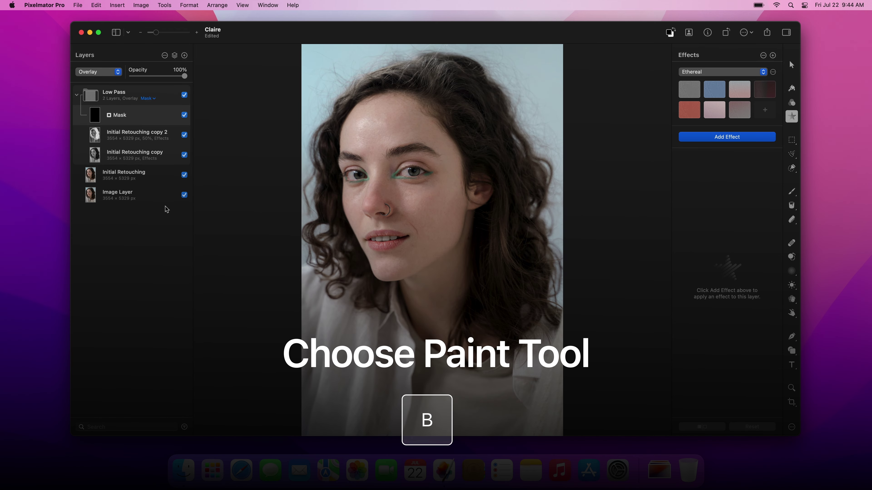
Set up the Paint tool with the 100 px Soft Basic brush and white as its color.
{"action": "key", "text": "b"}
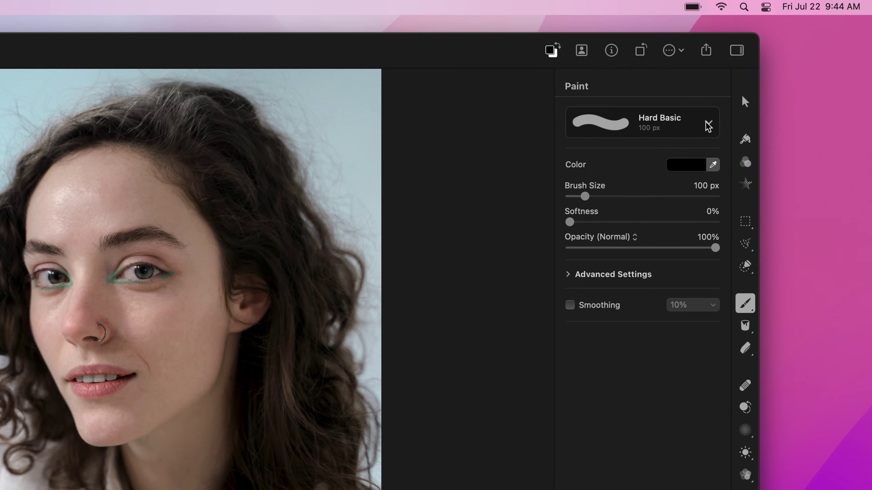
{"action": "left_click", "coordinate": [769, 79]}
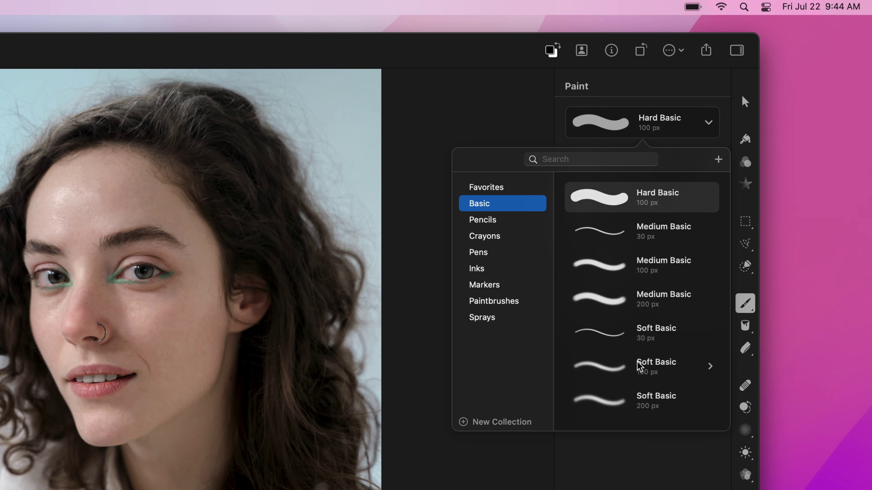
{"action": "left_click", "coordinate": [639, 367]}
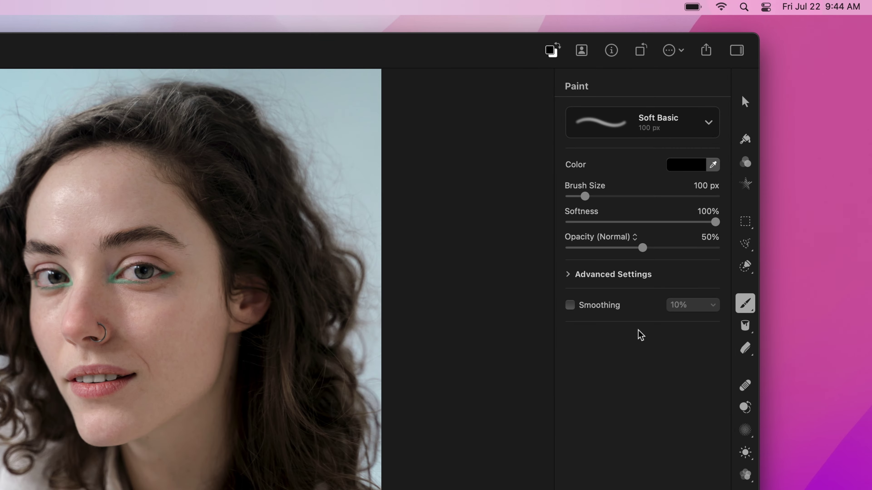
{"action": "left_click", "coordinate": [699, 168]}
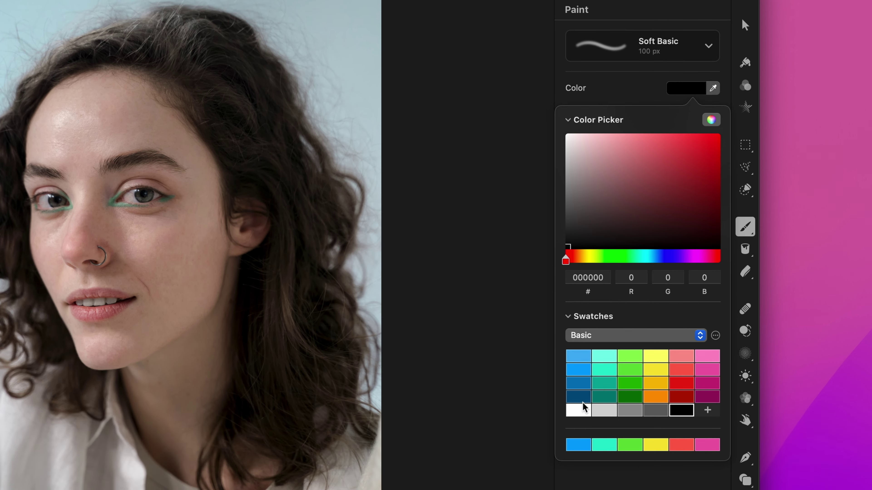
{"action": "left_click", "coordinate": [580, 409]}
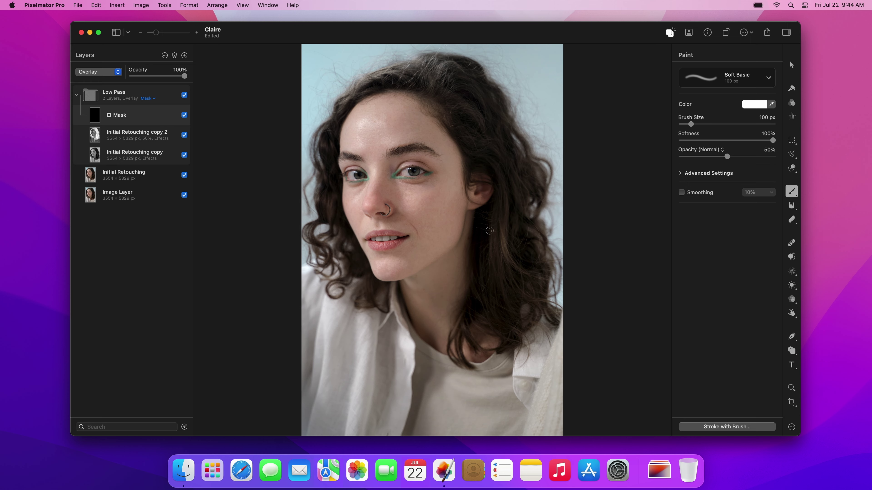
Paint white on the Low Pass mask over the facial skin, enlarging the brush to 400 px and reducing it to 300 px.
{"action": "scroll", "coordinate": [420, 184], "scroll_direction": "up", "scroll_amount": 5}
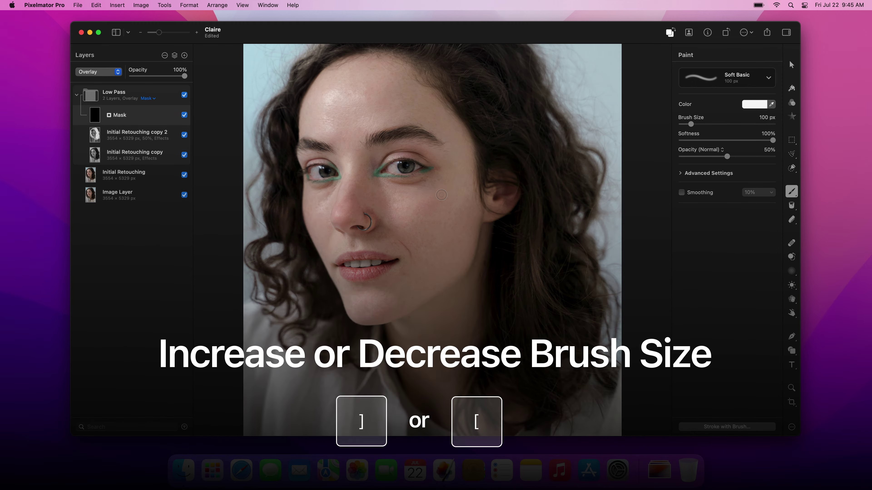
{"action": "left_click_drag", "start_coordinate": [441, 195], "coordinate": [444, 193]}
{"action": "key", "text": "bracketright"}
{"action": "key", "text": "bracketright"}
{"action": "key", "text": "bracketright"}
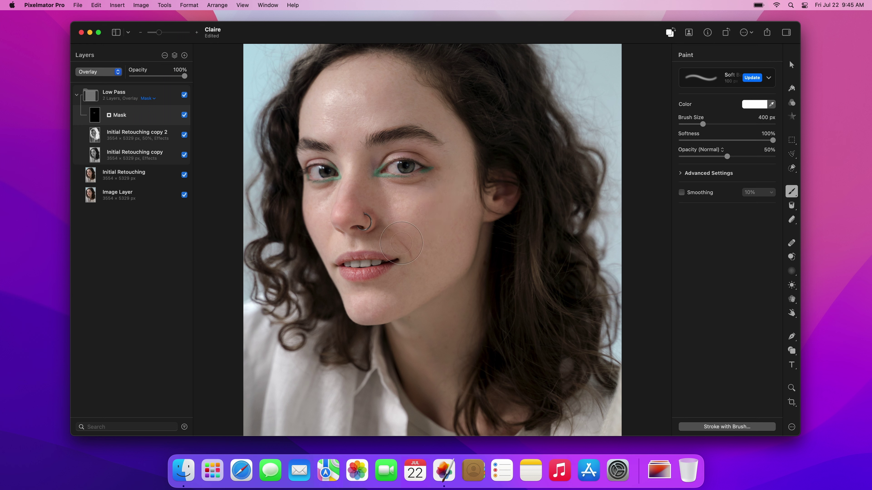
{"action": "left_click_drag", "start_coordinate": [464, 216], "coordinate": [463, 214]}
{"action": "key", "text": "["}
{"action": "key", "text": "["}
{"action": "left_click_drag", "start_coordinate": [452, 176], "coordinate": [422, 178]}
{"action": "key", "text": "super+minus"}
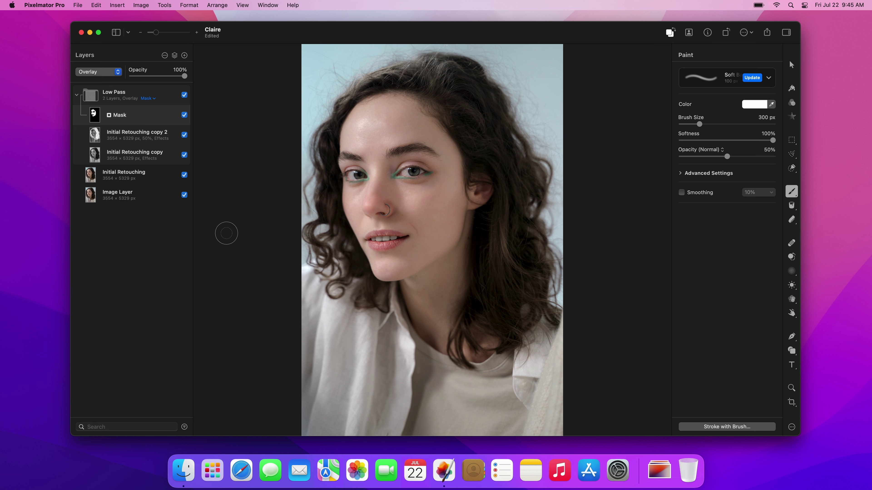
Duplicate the Initial Retouching layer, name the copy "High Pass" and place it above the Low Pass group.
{"action": "left_click", "coordinate": [145, 182]}
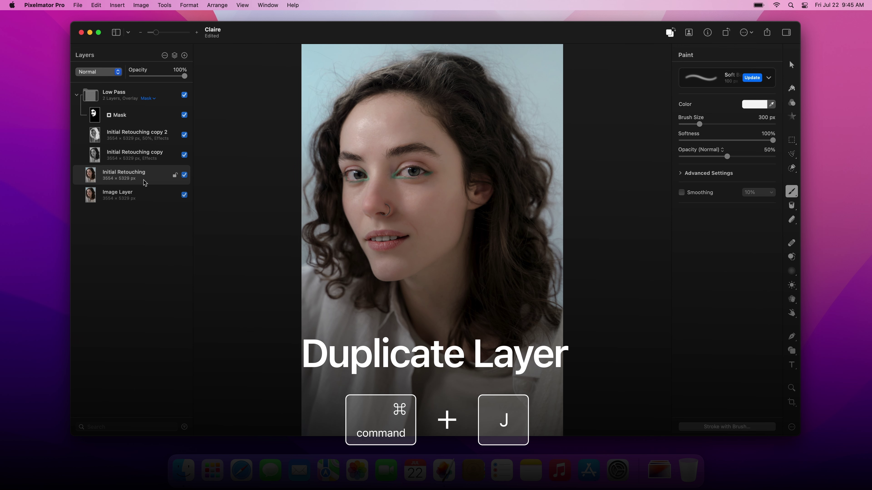
{"action": "key", "text": "super+j"}
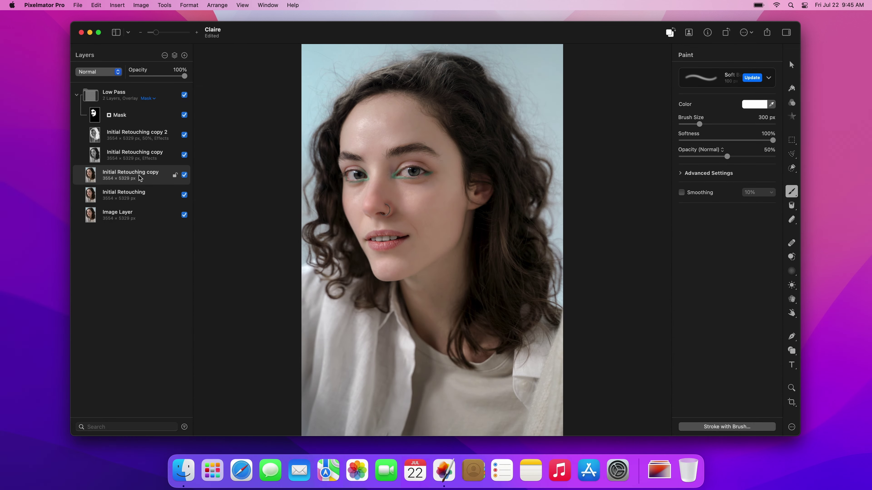
{"action": "double_click", "coordinate": [138, 176]}
{"action": "type", "text": "High Pass"}
{"action": "key", "text": "Return"}
{"action": "left_click_drag", "start_coordinate": [137, 169], "coordinate": [138, 88]}
Apply the High Pass effect to the High Pass layer and set the layer's blend mode to Overlay.
{"action": "key", "text": "f"}
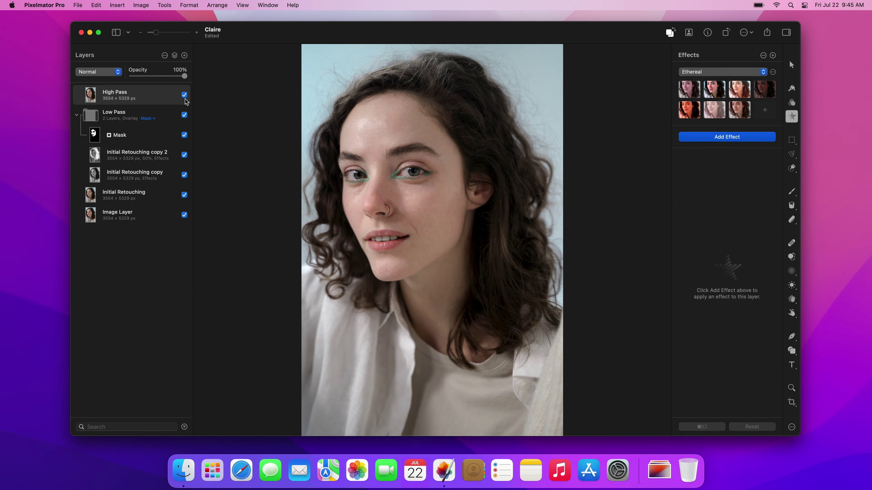
{"action": "left_click", "coordinate": [698, 137]}
{"action": "type", "text": "high"}
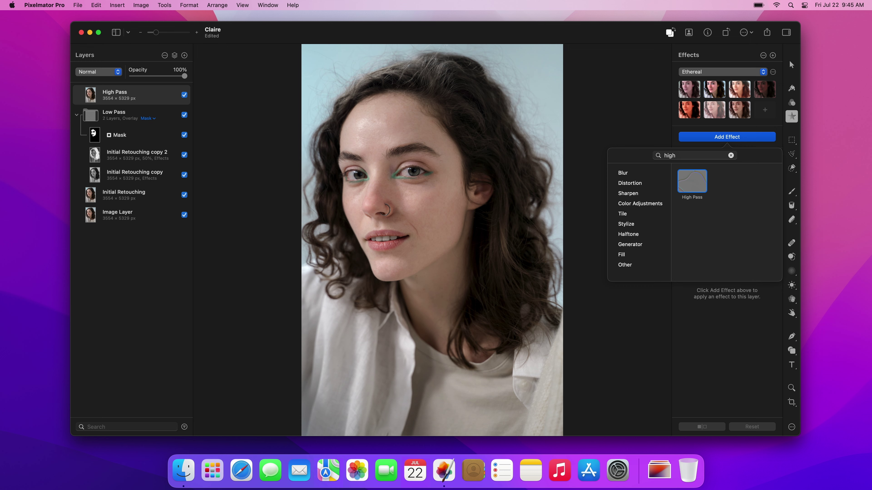
{"action": "key", "text": "Return"}
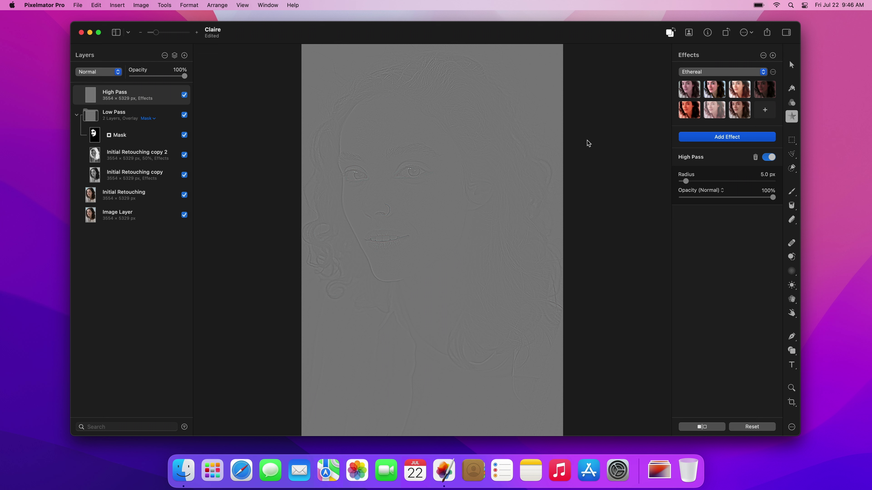
{"action": "left_click", "coordinate": [119, 73]}
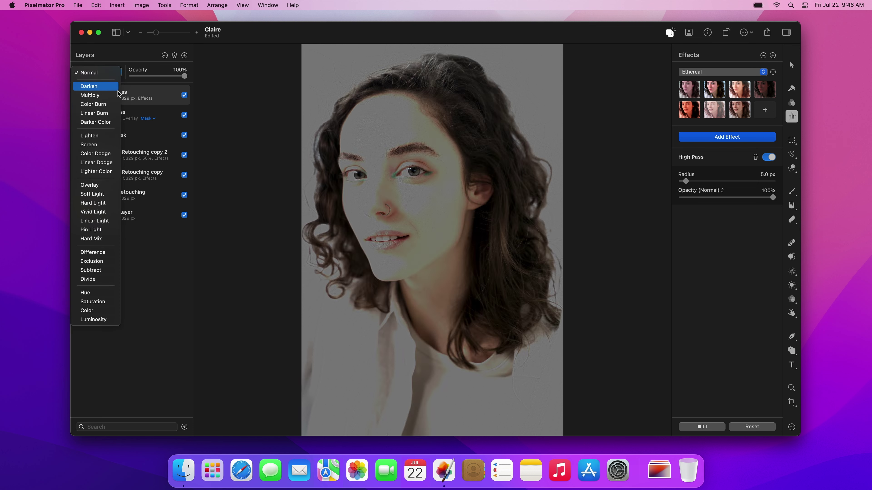
{"action": "left_click", "coordinate": [98, 185]}
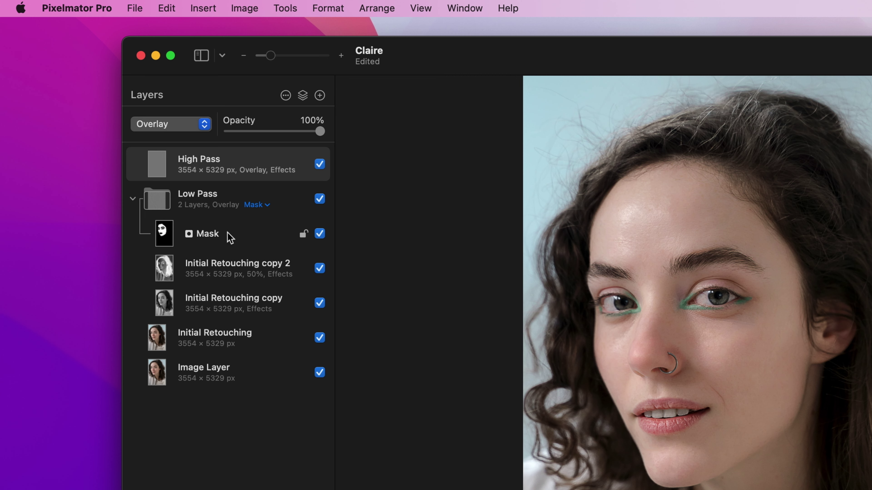
Copy the Low Pass group's mask onto the High Pass layer.
{"action": "left_click", "coordinate": [132, 138]}
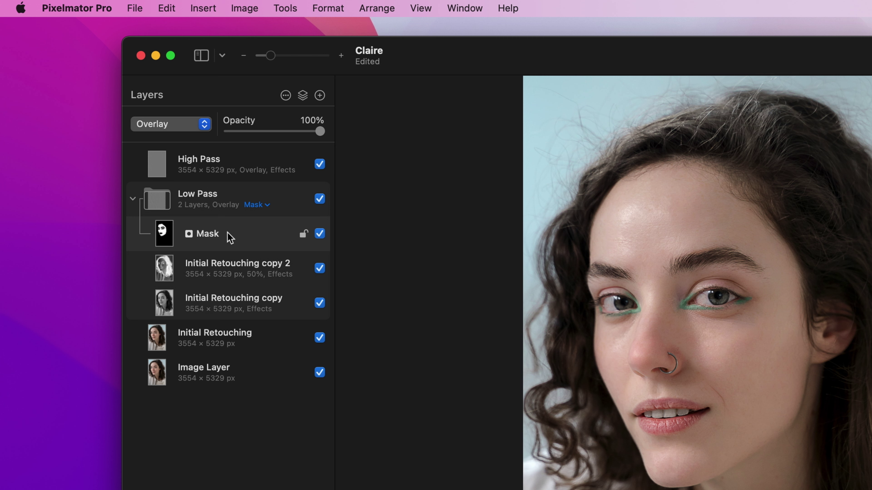
{"action": "left_click_drag", "start_coordinate": [229, 237], "coordinate": [240, 172]}
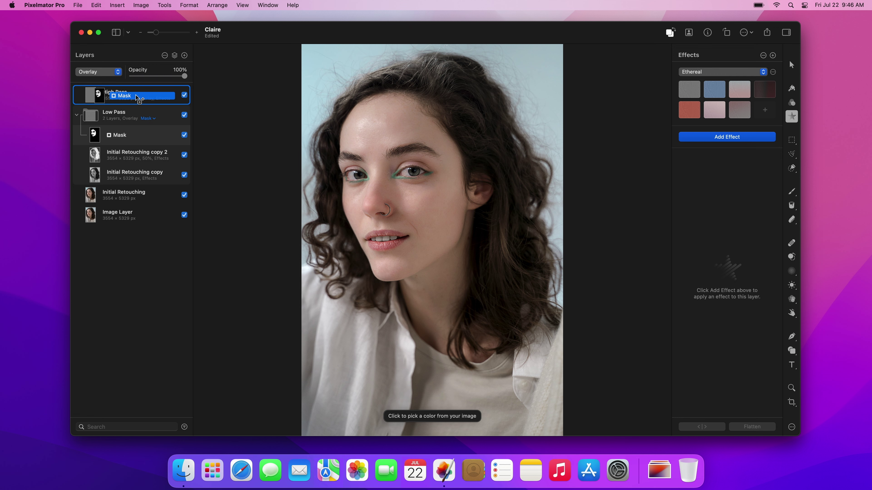
{"action": "left_click_drag", "start_coordinate": [135, 95], "coordinate": [136, 96]}
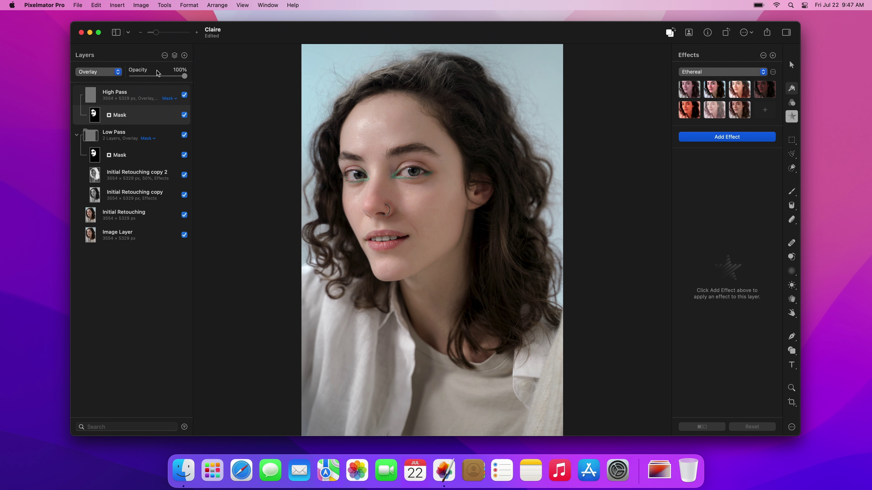
Add a Color Adjustments layer above all others and draw an elliptical selection around the nose.
{"action": "left_click", "coordinate": [175, 56]}
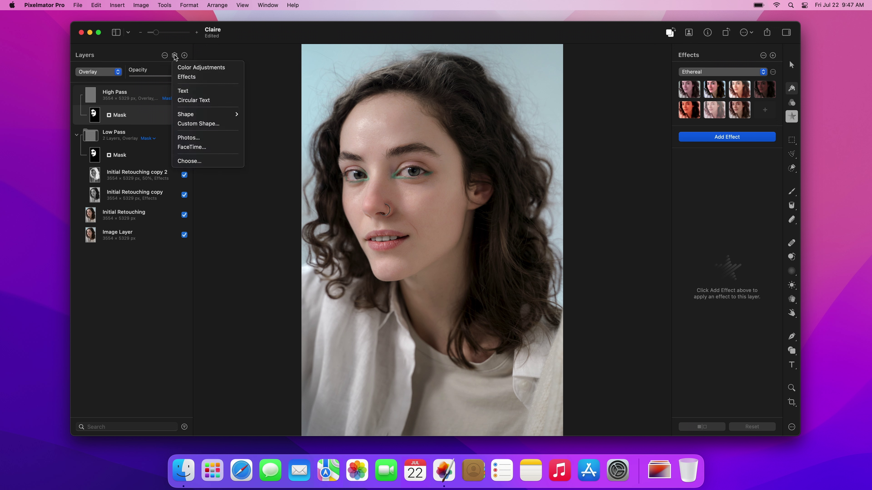
{"action": "left_click", "coordinate": [181, 67]}
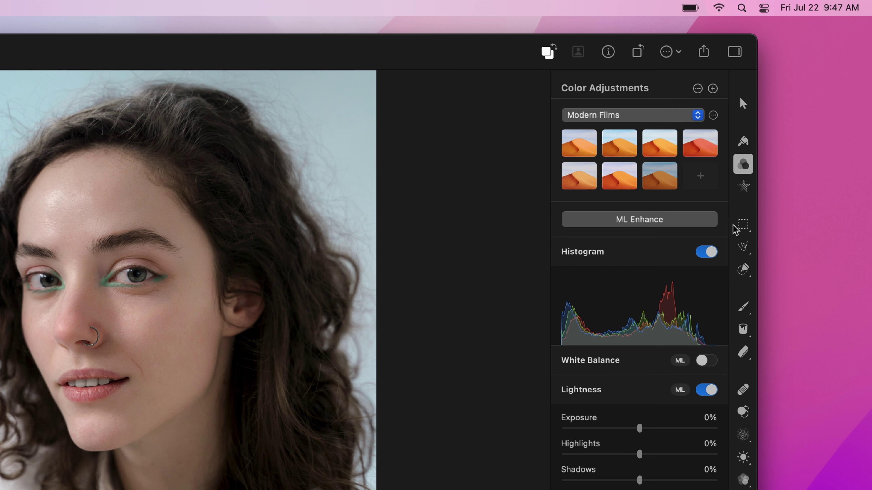
{"action": "left_click", "coordinate": [744, 226]}
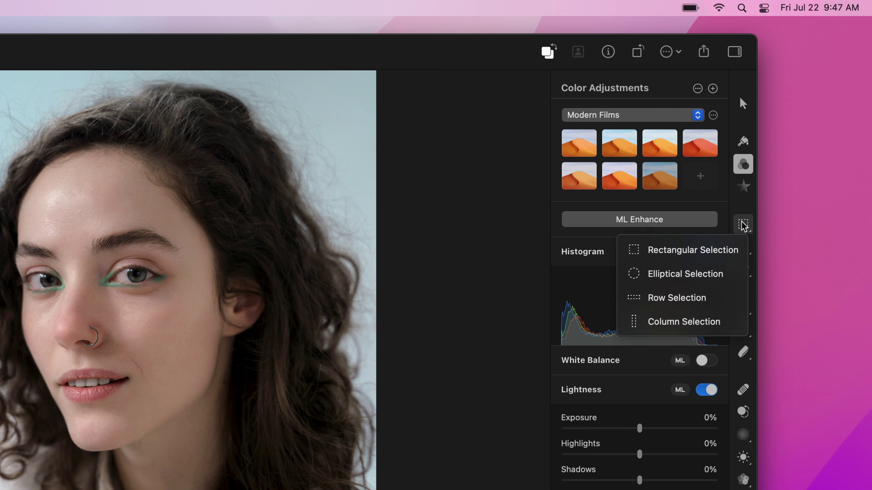
{"action": "left_click", "coordinate": [700, 274]}
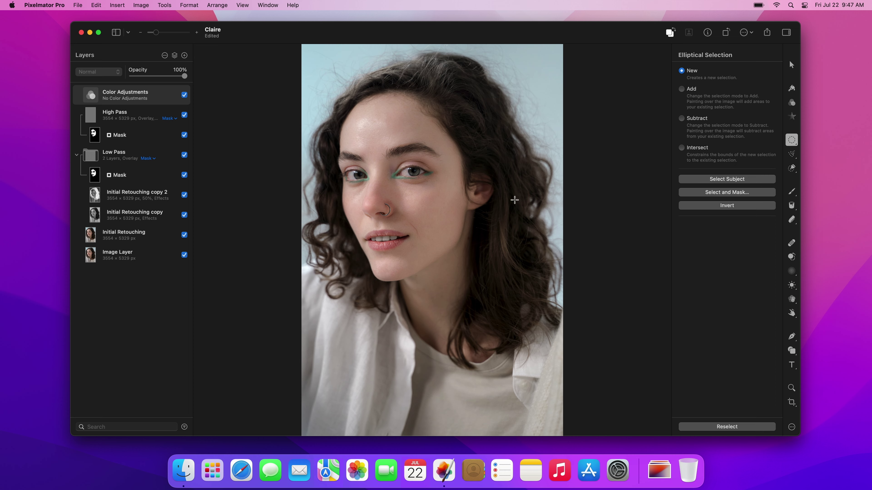
{"action": "left_click_drag", "start_coordinate": [358, 189], "coordinate": [399, 223]}
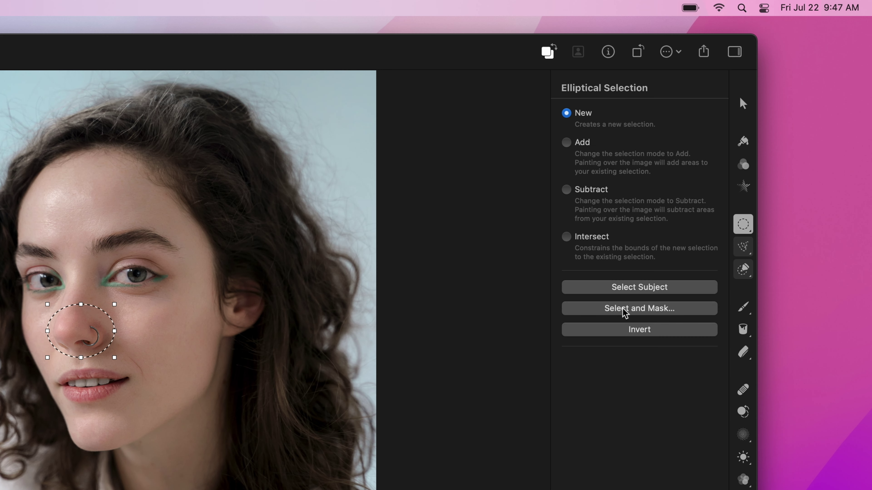
Refine the nose selection with Select and Mask at 70% softness and output it as a mask on the Color Adjustments layer.
{"action": "left_click", "coordinate": [717, 192]}
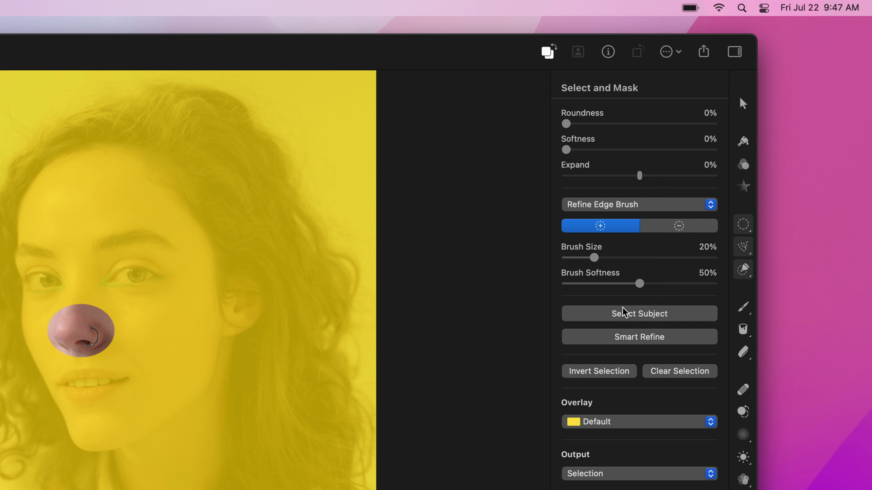
{"action": "left_click", "coordinate": [706, 138]}
{"action": "type", "text": "70"}
{"action": "key", "text": "Return"}
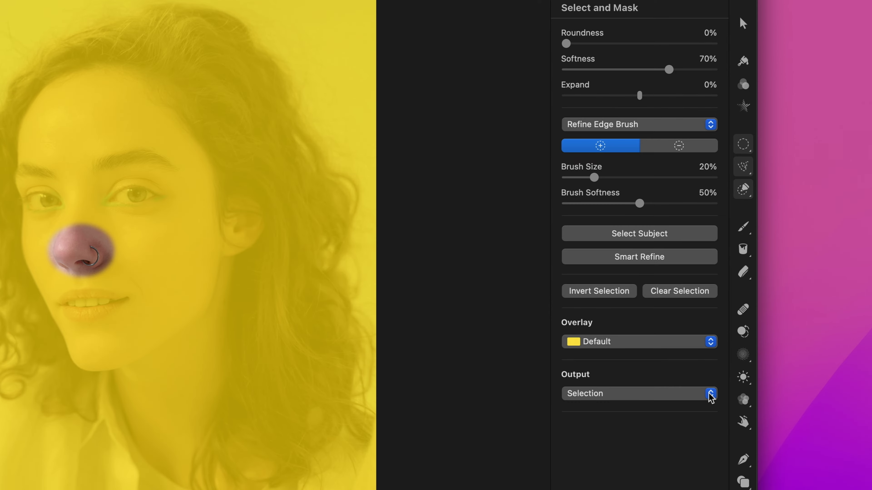
{"action": "left_click", "coordinate": [710, 397]}
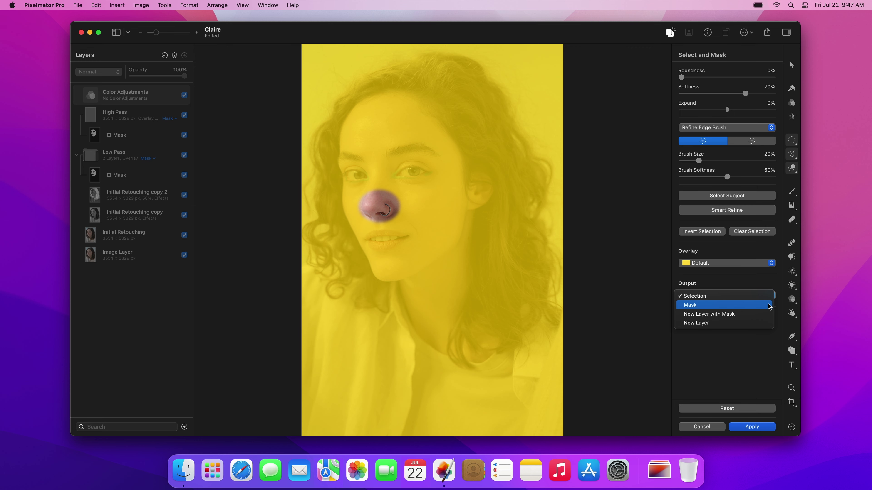
{"action": "left_click", "coordinate": [707, 410]}
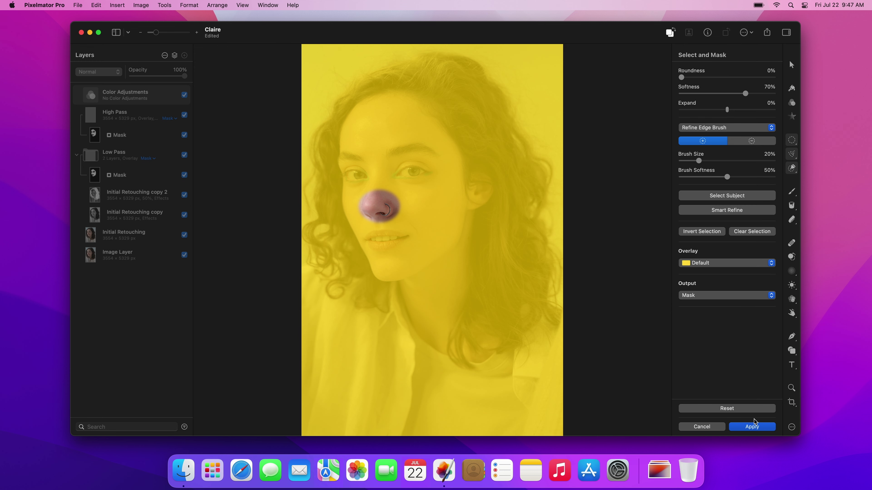
{"action": "left_click", "coordinate": [752, 427]}
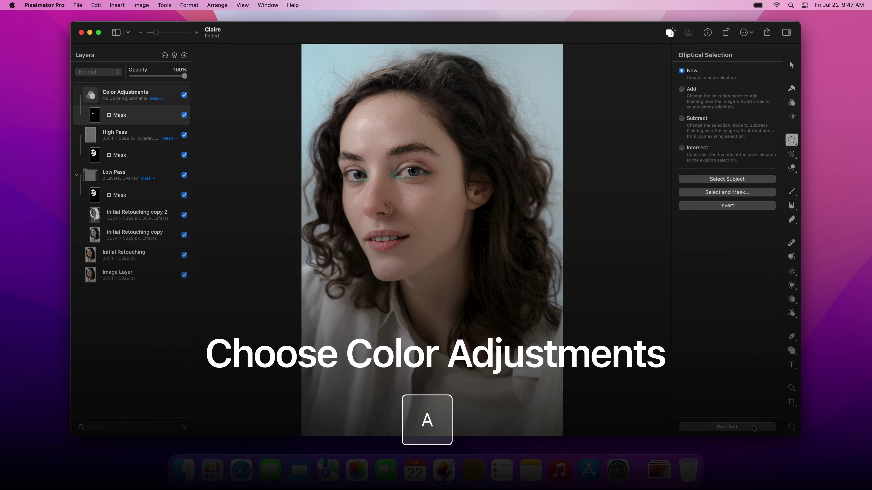
Enable Selective Color on the masked Color Adjustments layer and set the hue of the reds to about 9%.
{"action": "key", "text": "a"}
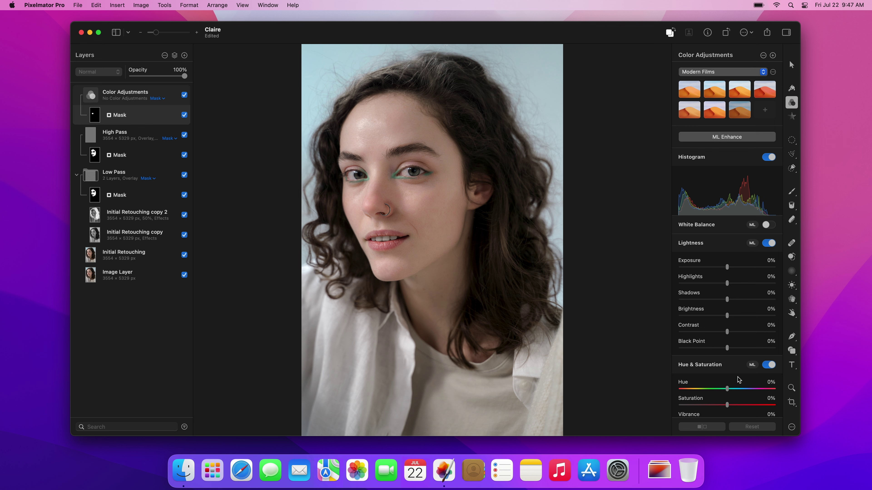
{"action": "scroll", "coordinate": [738, 376], "scroll_direction": "down", "scroll_amount": 5}
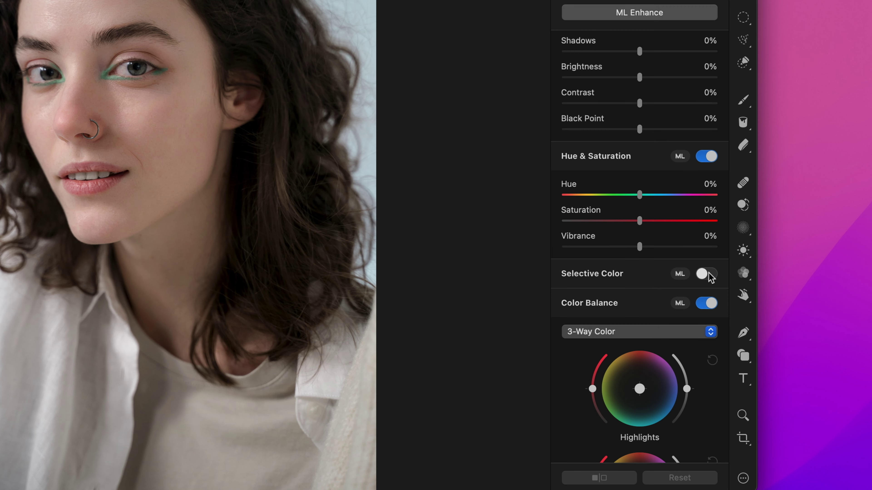
{"action": "left_click", "coordinate": [707, 274]}
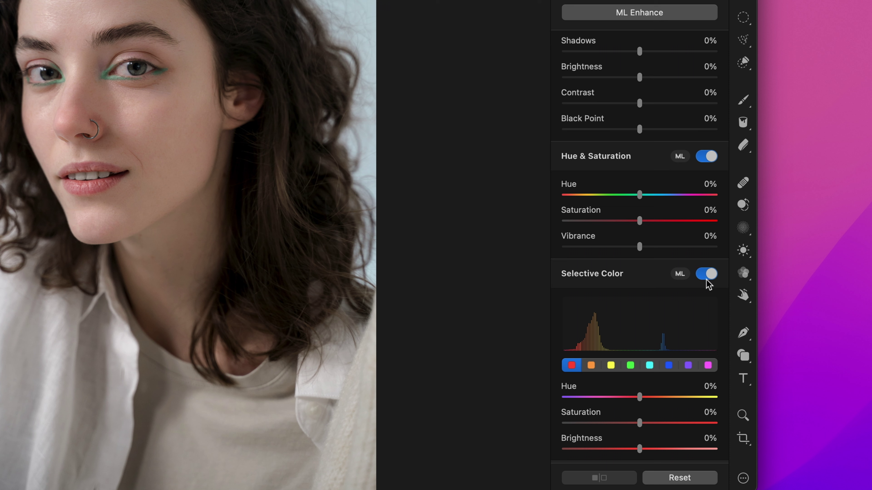
{"action": "left_click_drag", "start_coordinate": [641, 396], "coordinate": [655, 396]}
{"action": "left_click_drag", "start_coordinate": [660, 399], "coordinate": [662, 400]}
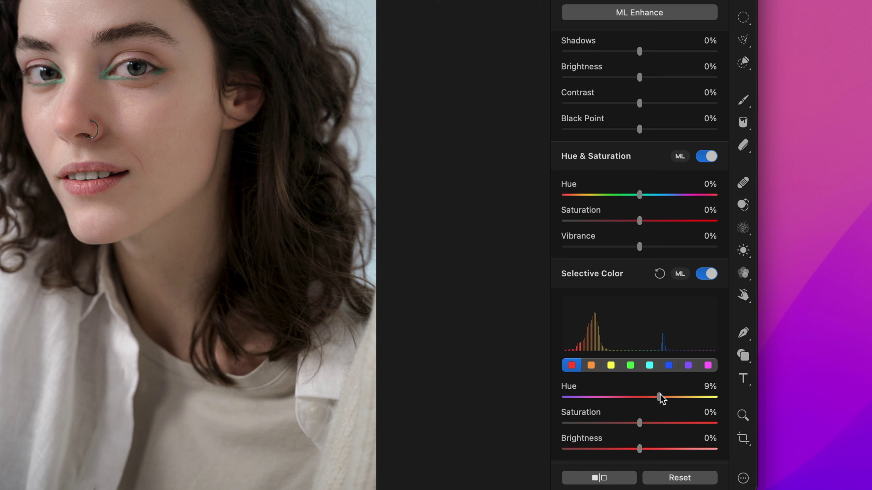
Set the Selective Color saturation of the reds to -25% and their brightness to 45%.
{"action": "left_click", "coordinate": [709, 412]}
{"action": "type", "text": "-25"}
{"action": "key", "text": "Return"}
{"action": "left_click", "coordinate": [709, 438]}
{"action": "type", "text": "45"}
{"action": "key", "text": "Return"}
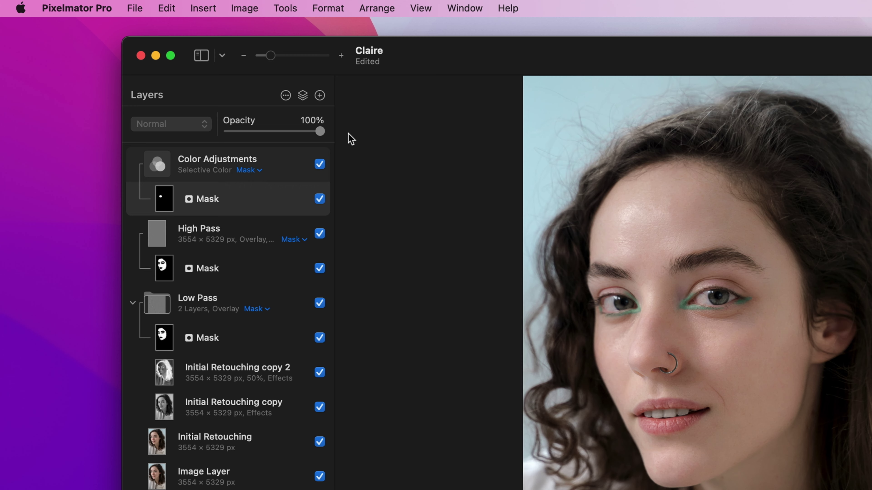
Add a new empty layer above the Color Adjustments layer and activate the Paint tool.
{"action": "left_click", "coordinate": [185, 55]}
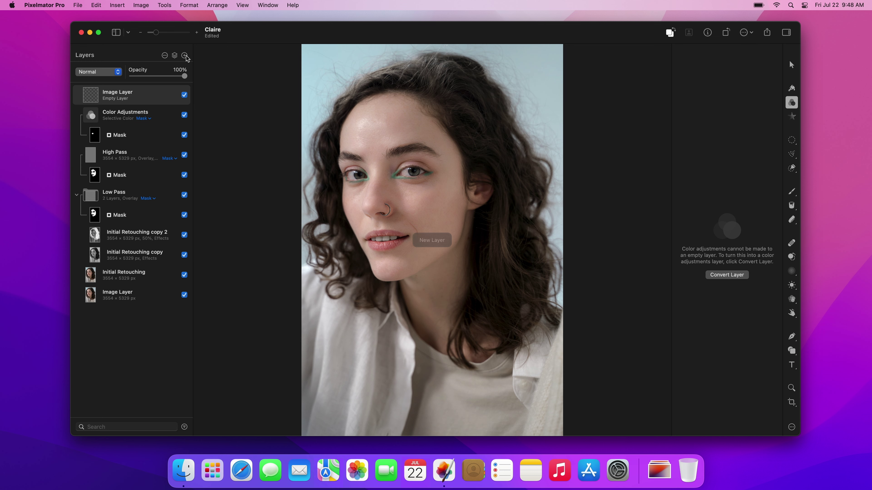
{"action": "key", "text": "b"}
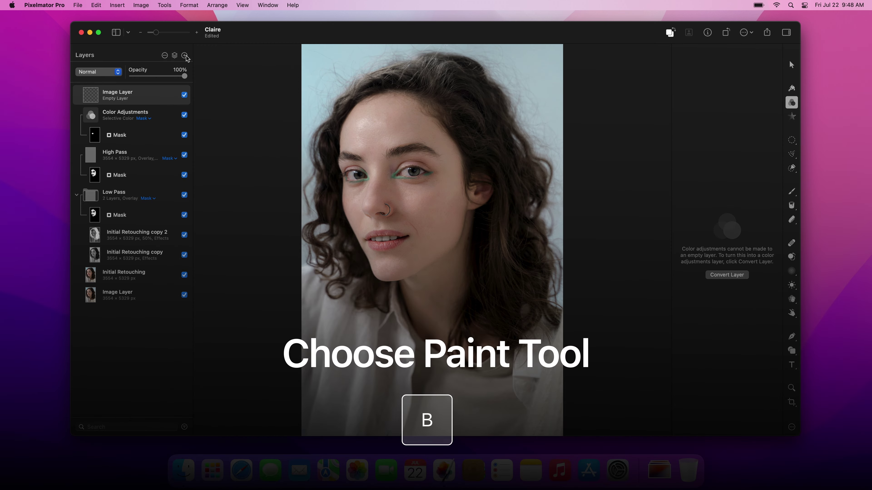
{"action": "key", "text": "b"}
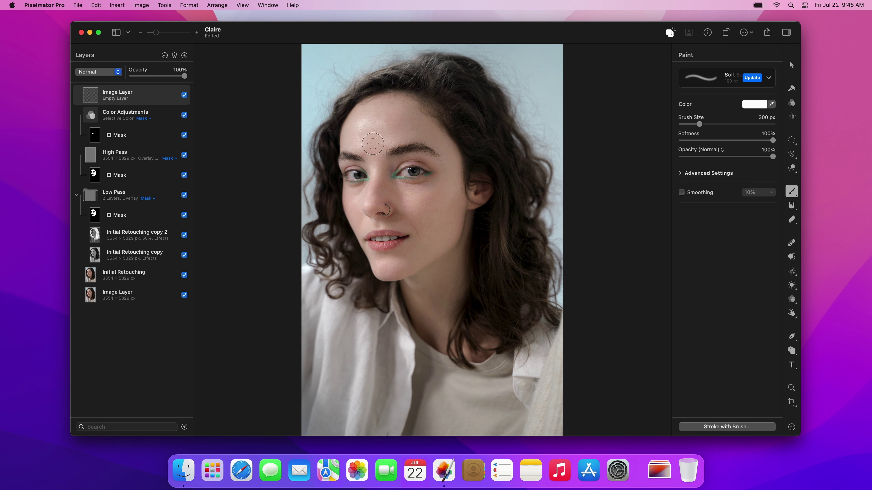
Sample the skin color from the forehead and paint over the forehead's shiny area with the 300 px brush on the new layer.
{"action": "scroll", "coordinate": [372, 144], "scroll_direction": "up", "scroll_amount": 5}
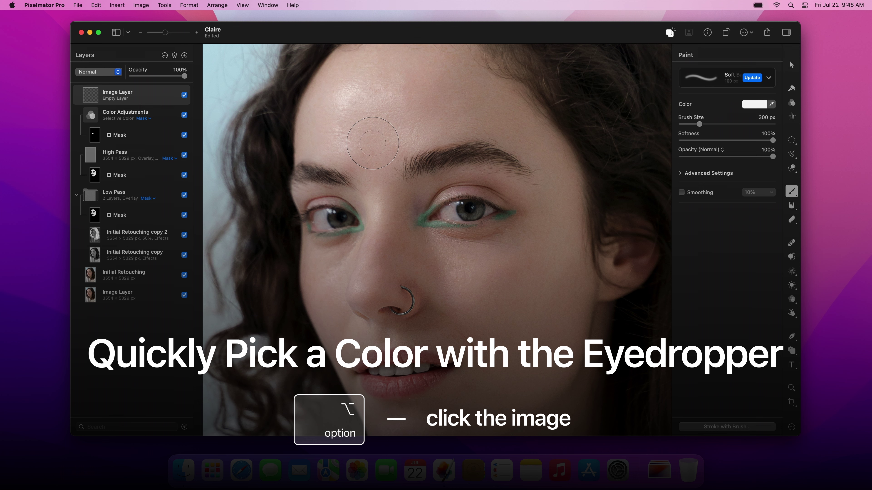
{"action": "key", "text": "alt"}
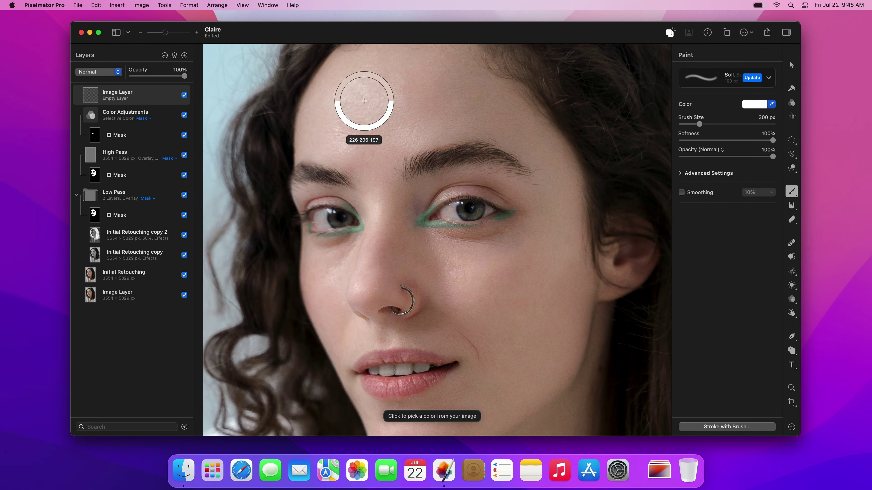
{"action": "left_click", "coordinate": [364, 101], "text": "alt"}
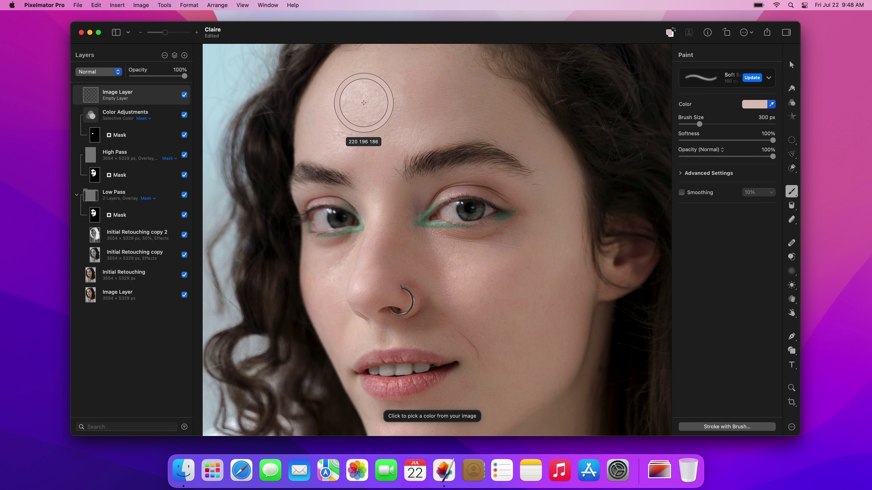
{"action": "mouse_move", "coordinate": [359, 89]}
{"action": "left_mouse_down"}
{"action": "mouse_move", "coordinate": [336, 94]}
{"action": "mouse_move", "coordinate": [370, 88]}
{"action": "mouse_move", "coordinate": [342, 94]}
{"action": "mouse_move", "coordinate": [352, 107]}
{"action": "mouse_move", "coordinate": [337, 115]}
{"action": "mouse_move", "coordinate": [346, 118]}
{"action": "left_mouse_up"}
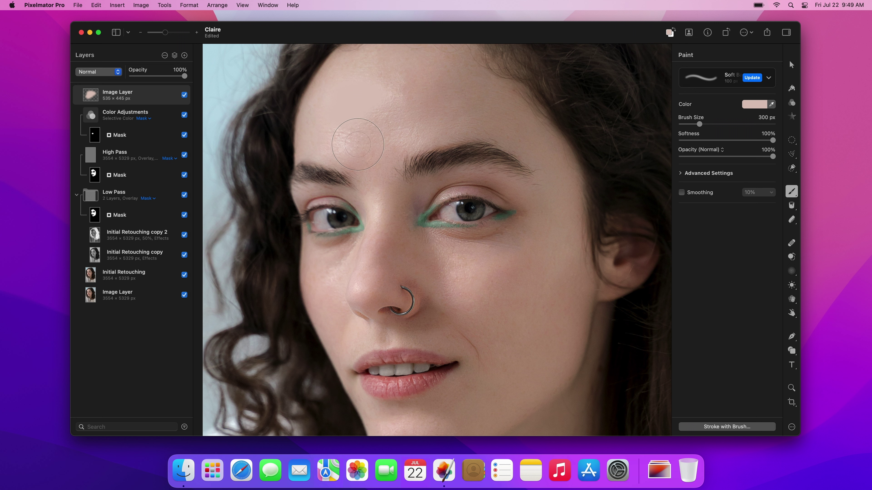
Sample the skin color just above the inner eyebrow and paint over the shiny area of the lower forehead.
{"action": "key", "text": "alt"}
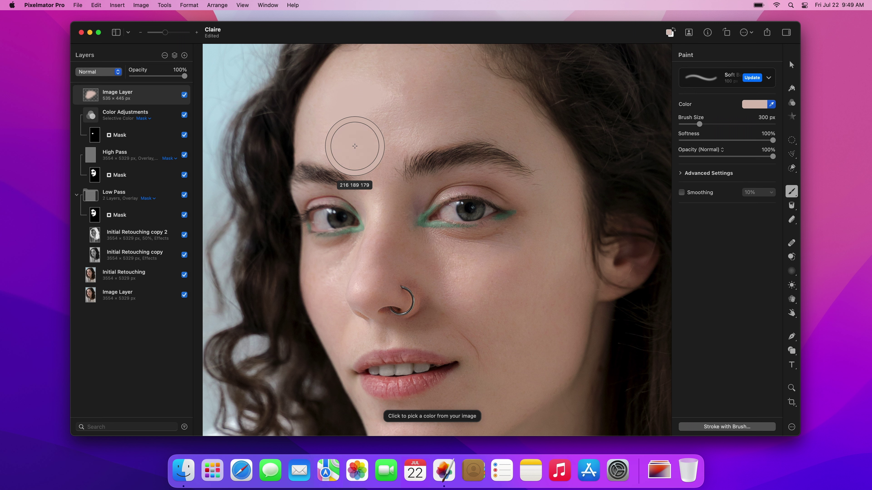
{"action": "left_click", "coordinate": [355, 146], "text": "alt"}
{"action": "mouse_move", "coordinate": [355, 146]}
{"action": "left_mouse_down"}
{"action": "mouse_move", "coordinate": [335, 136]}
{"action": "mouse_move", "coordinate": [357, 142]}
{"action": "mouse_move", "coordinate": [322, 146]}
{"action": "mouse_move", "coordinate": [352, 153]}
{"action": "left_mouse_up"}
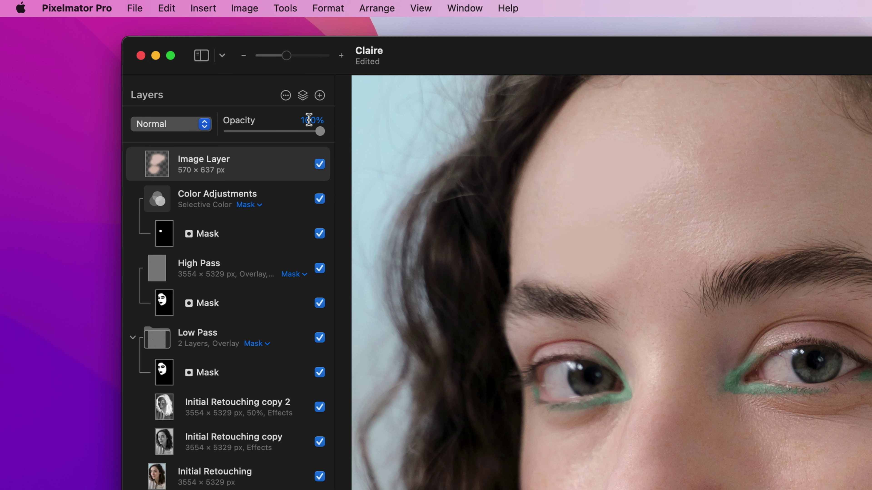
Set the painted highlight layer's opacity to 50% and its blend mode to Darken.
{"action": "left_click", "coordinate": [309, 120]}
{"action": "type", "text": "50"}
{"action": "key", "text": "Return"}
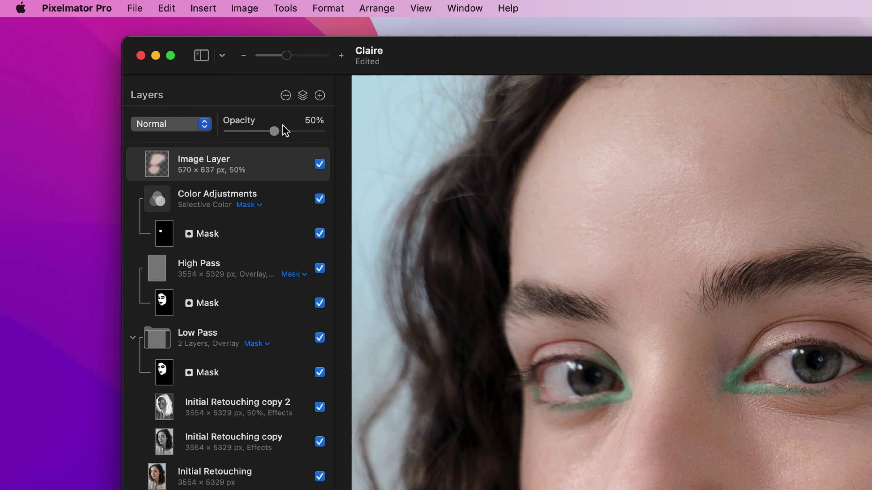
{"action": "left_click", "coordinate": [205, 124]}
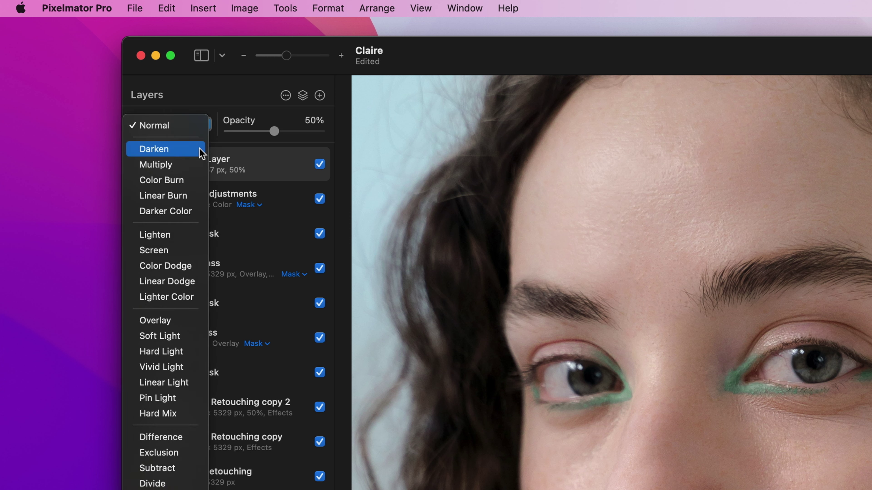
{"action": "left_click", "coordinate": [201, 150]}
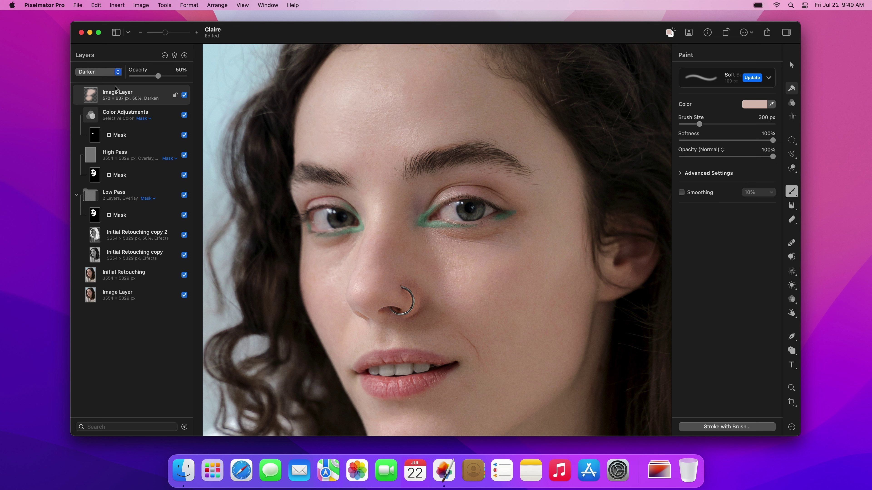
Add another empty layer on top and paint over the forehead highlights with skin tones sampled from the upper and lower forehead.
{"action": "left_click", "coordinate": [184, 55]}
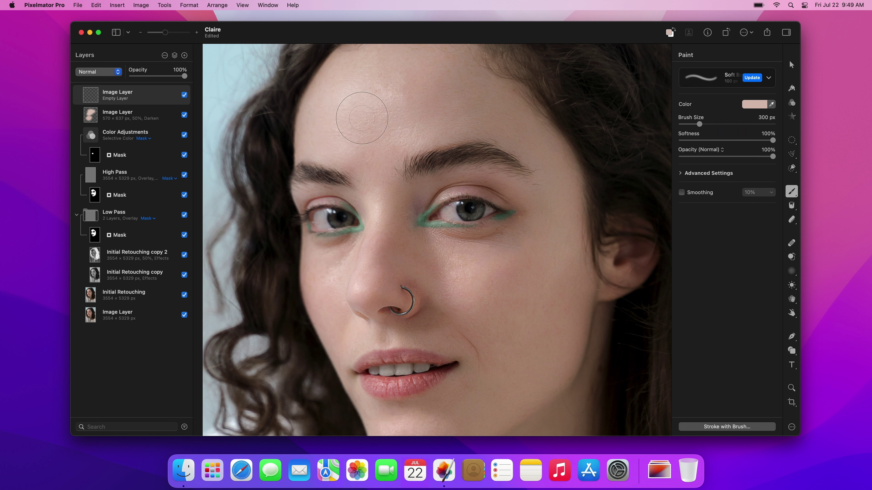
{"action": "key", "text": "alt"}
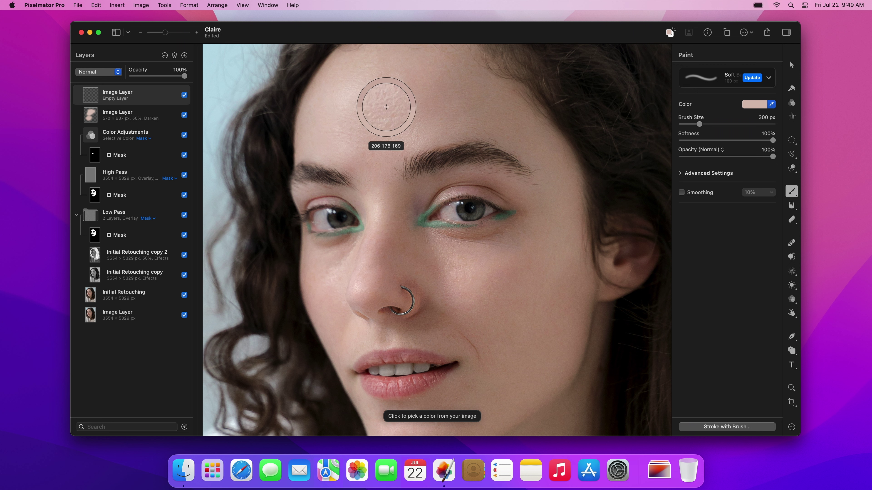
{"action": "left_click", "coordinate": [386, 108], "text": "alt"}
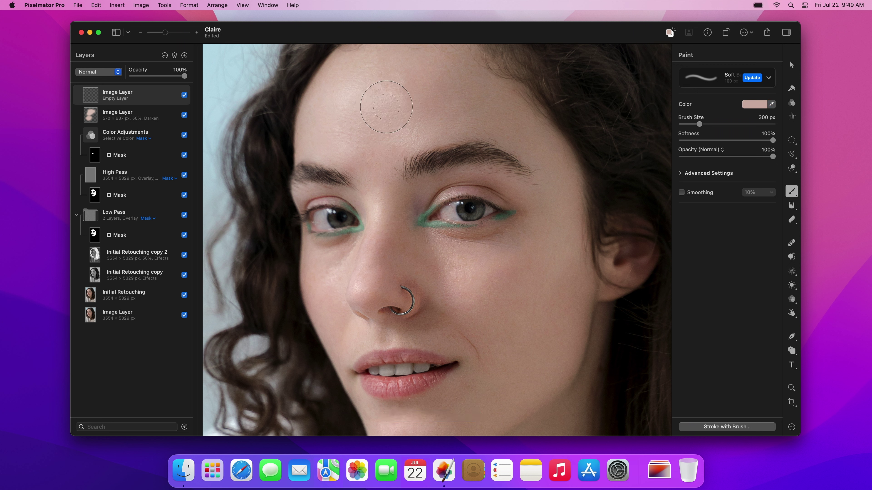
{"action": "mouse_move", "coordinate": [378, 88]}
{"action": "left_mouse_down"}
{"action": "mouse_move", "coordinate": [339, 89]}
{"action": "mouse_move", "coordinate": [389, 101]}
{"action": "mouse_move", "coordinate": [327, 100]}
{"action": "mouse_move", "coordinate": [371, 116]}
{"action": "mouse_move", "coordinate": [346, 133]}
{"action": "left_mouse_up"}
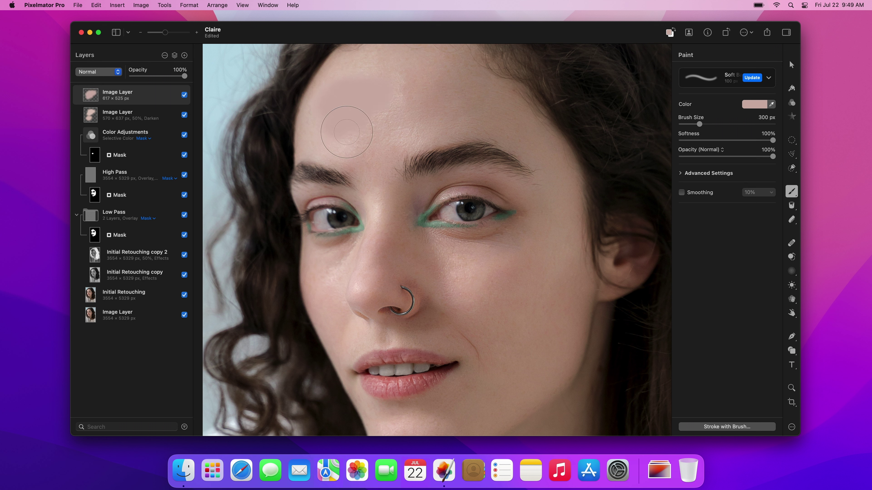
{"action": "left_click", "coordinate": [364, 150], "text": "alt"}
{"action": "mouse_move", "coordinate": [336, 142]}
{"action": "left_mouse_down"}
{"action": "mouse_move", "coordinate": [352, 133]}
{"action": "mouse_move", "coordinate": [329, 139]}
{"action": "mouse_move", "coordinate": [358, 154]}
{"action": "left_mouse_up"}
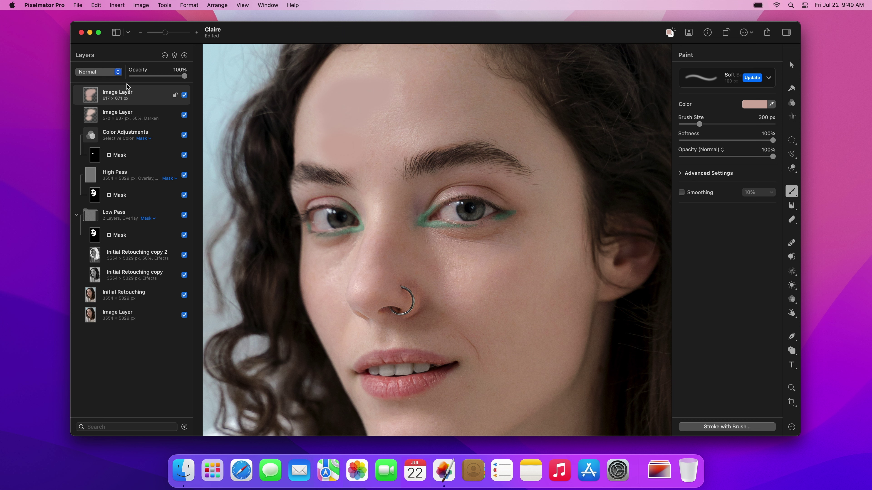
Set the new paint layer's blend mode to Color and its opacity to 50%.
{"action": "left_click", "coordinate": [119, 74]}
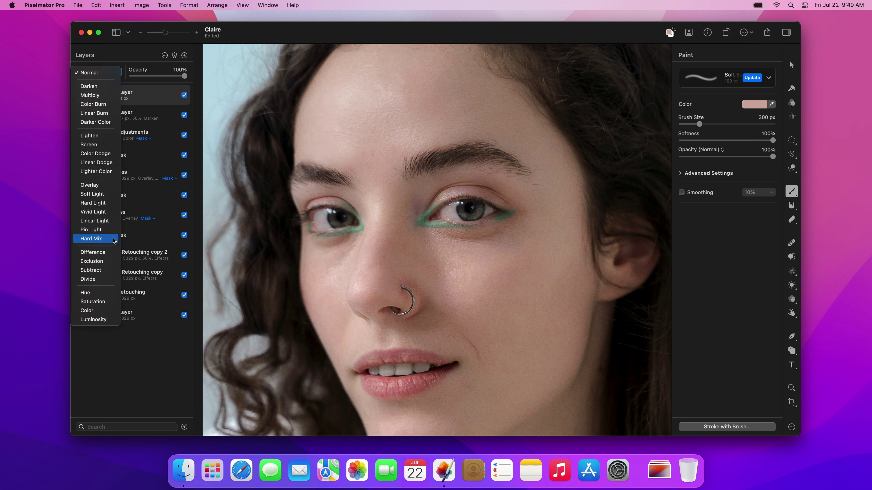
{"action": "left_click", "coordinate": [106, 310]}
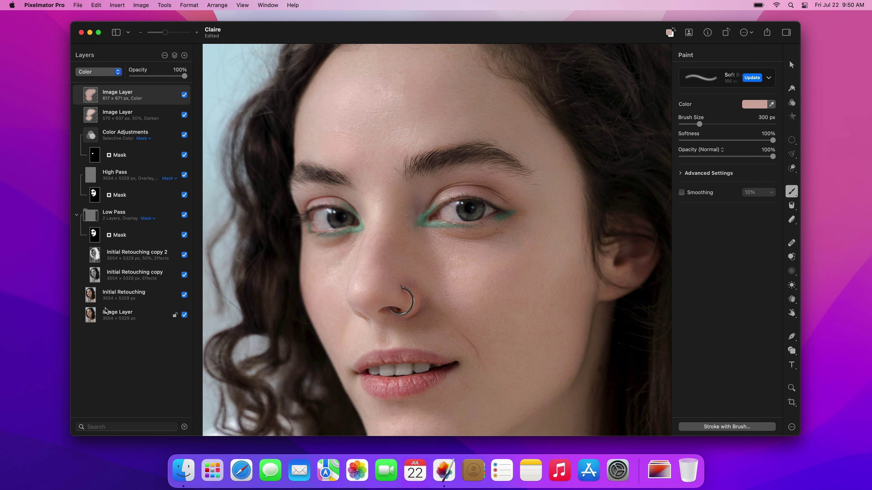
{"action": "left_click", "coordinate": [177, 70]}
{"action": "type", "text": "50"}
{"action": "key", "text": "Return"}
Fit the whole portrait in view and compare the retouched result with the original by hiding and restoring all layers above the bottom one.
{"action": "key", "text": "super+0"}
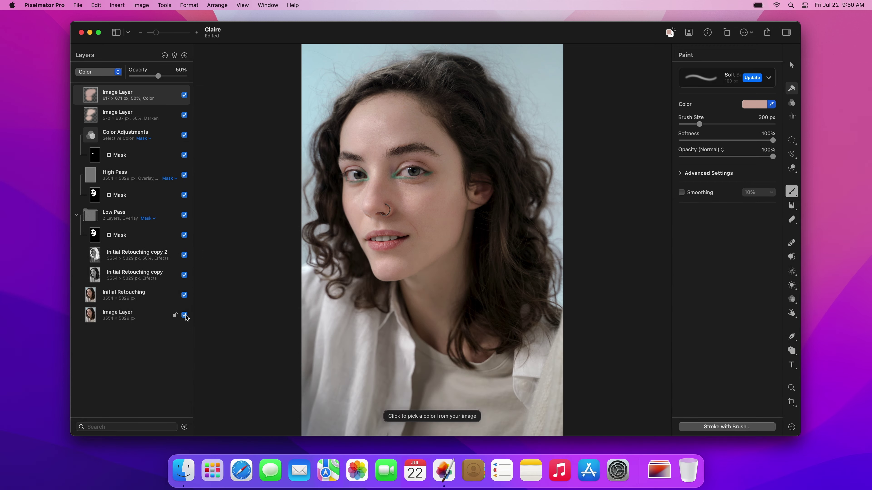
{"action": "left_click", "coordinate": [185, 316], "text": "alt"}
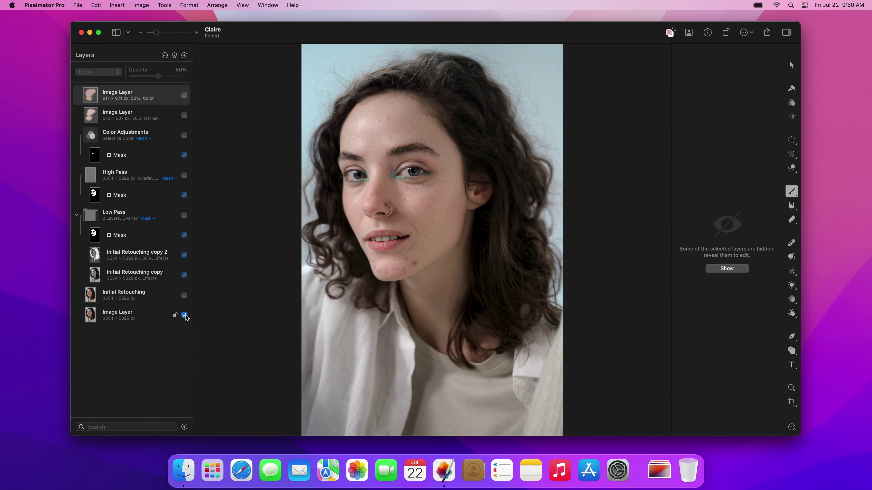
{"action": "left_click", "coordinate": [184, 316], "text": "alt"}
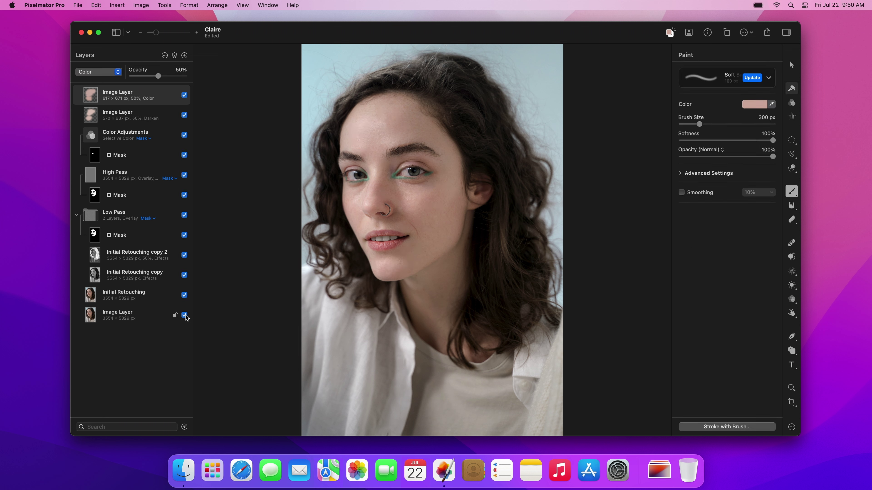